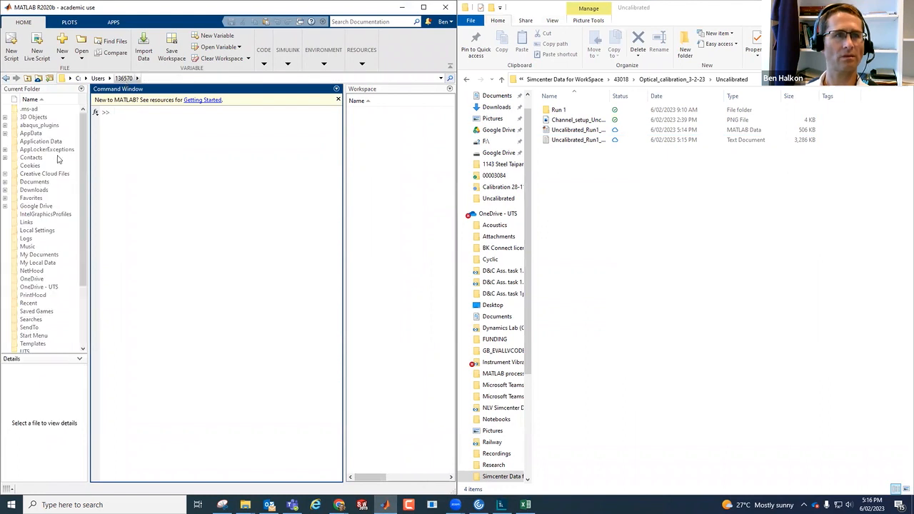
Navigate the current folder to Simcenter Data for WorkSpace inside OneDrive - UTS.
{"action": "left_click_drag", "start_coordinate": [82, 219], "coordinate": [82, 248]}
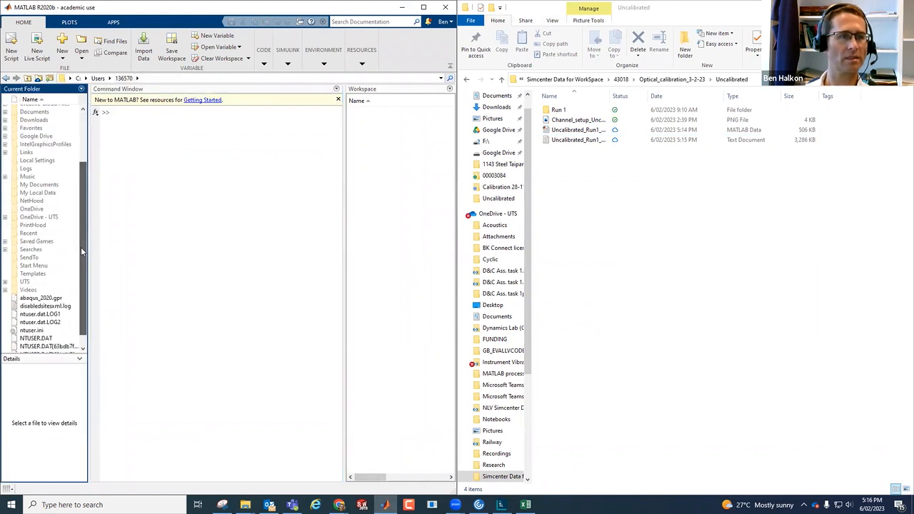
{"action": "left_click", "coordinate": [83, 146]}
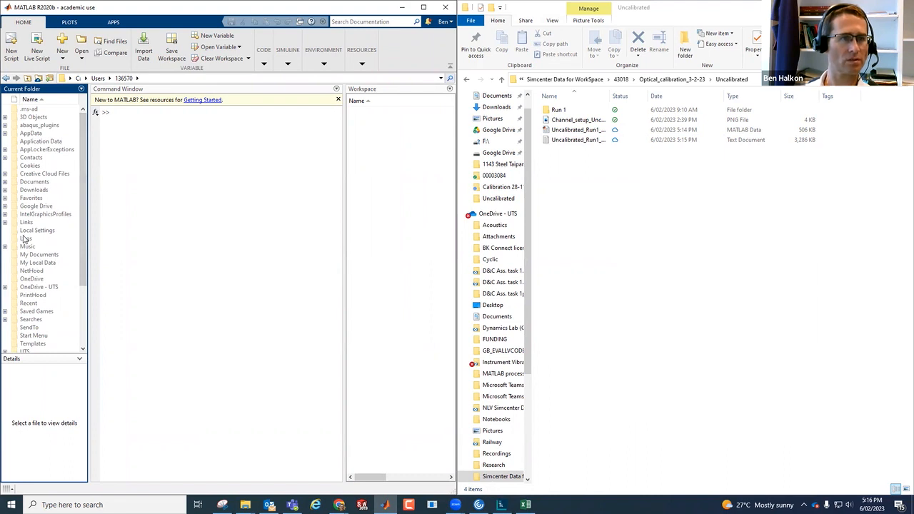
{"action": "scroll", "coordinate": [39, 290], "scroll_direction": "down", "scroll_amount": 3}
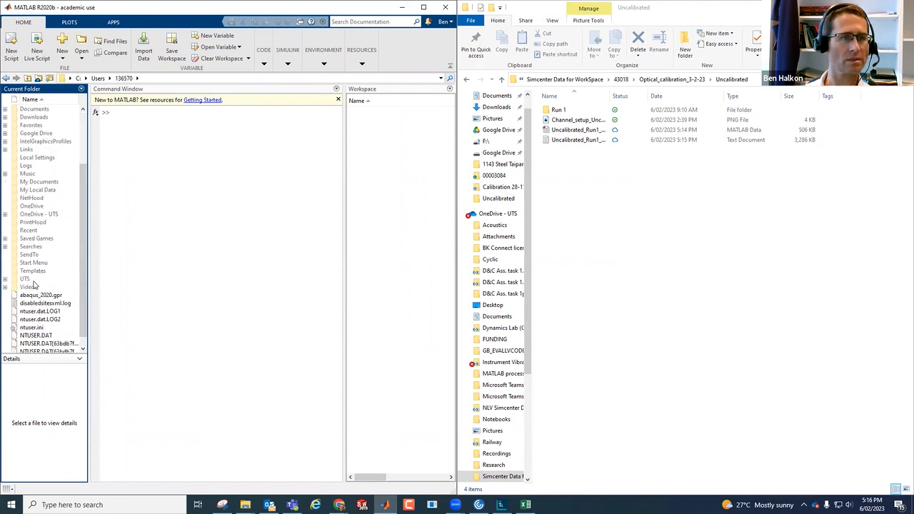
{"action": "scroll", "coordinate": [26, 266], "scroll_direction": "up", "scroll_amount": 3}
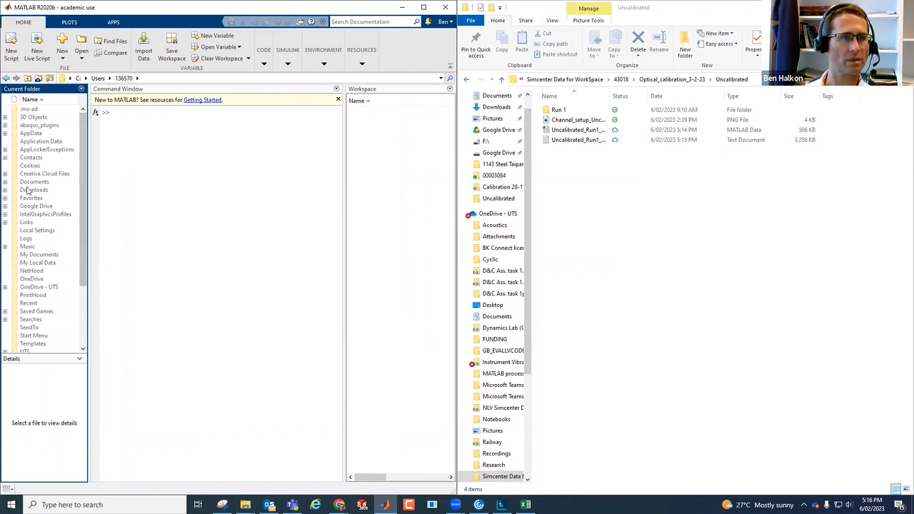
{"action": "double_click", "coordinate": [47, 289]}
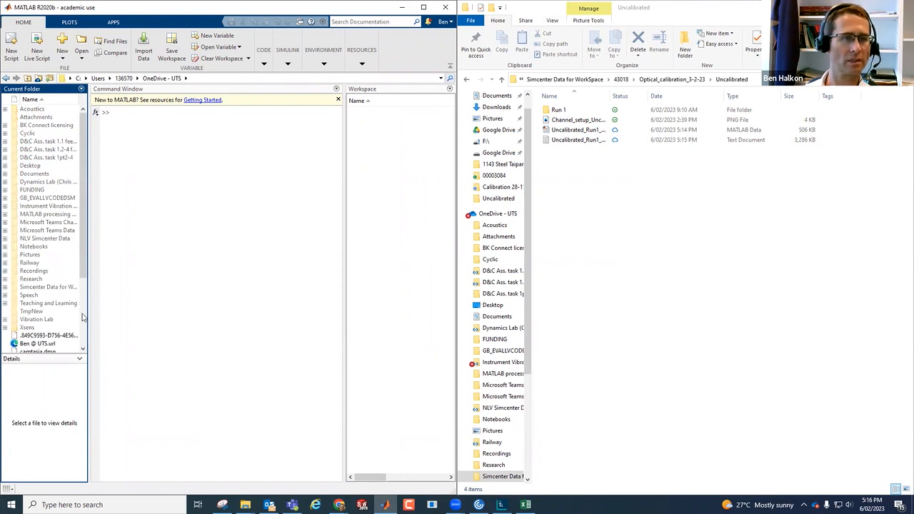
{"action": "left_click", "coordinate": [45, 287]}
{"action": "double_click", "coordinate": [45, 287]}
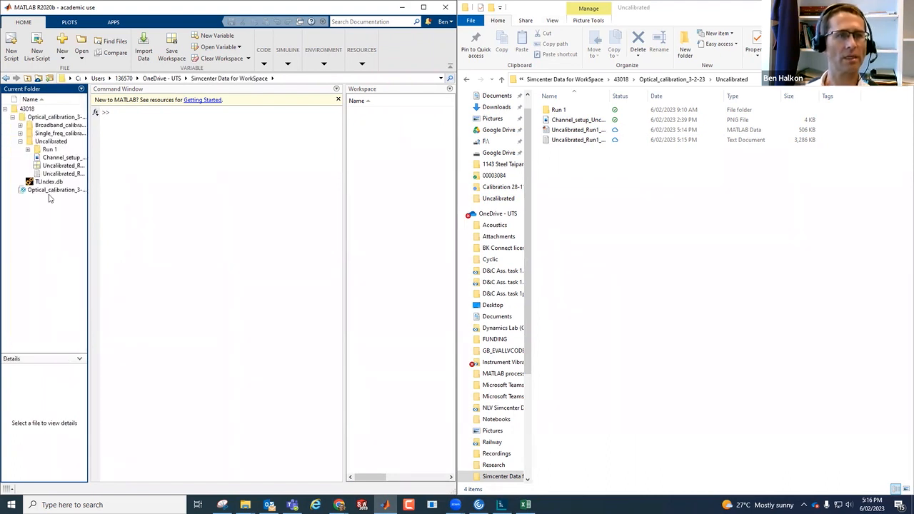
Remove the 43018 folder from the MATLAB path and add it back together with its subfolders.
{"action": "left_click", "coordinate": [23, 109]}
{"action": "right_click", "coordinate": [23, 111]}
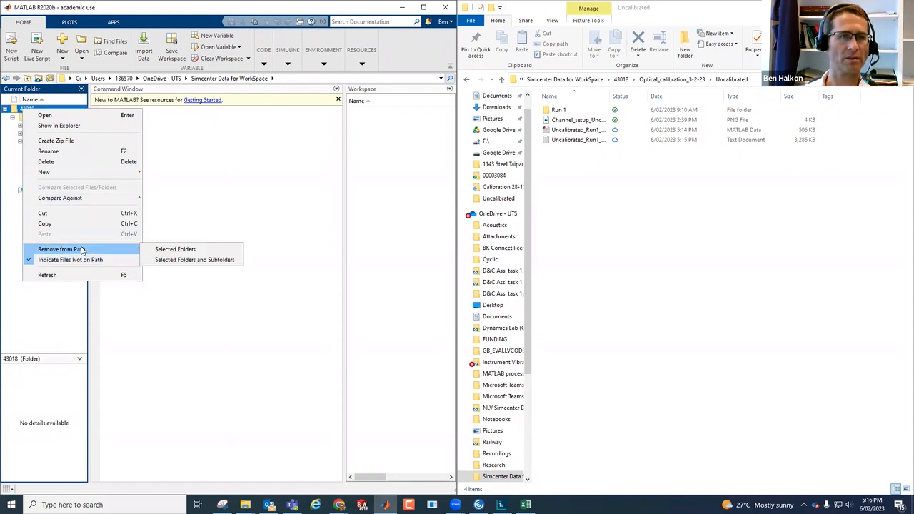
{"action": "left_click", "coordinate": [175, 251]}
{"action": "right_click", "coordinate": [26, 109]}
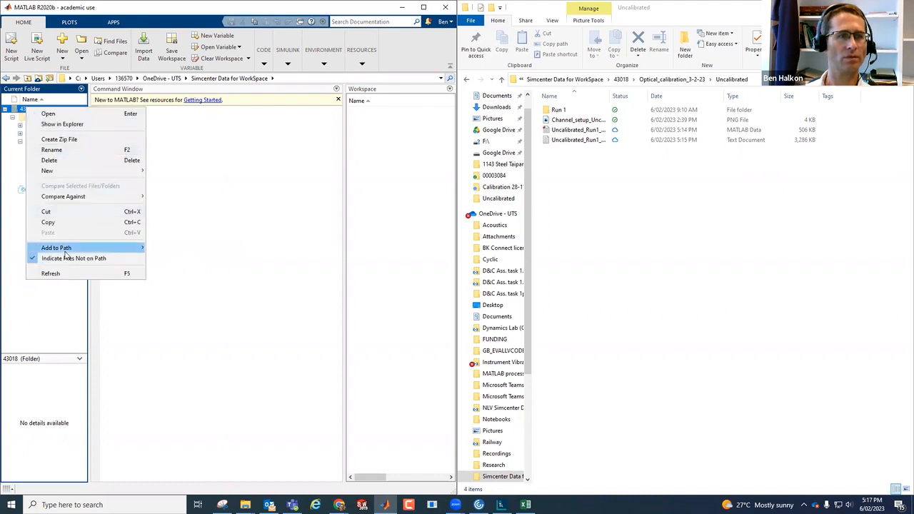
{"action": "mouse_move", "coordinate": [74, 250]}
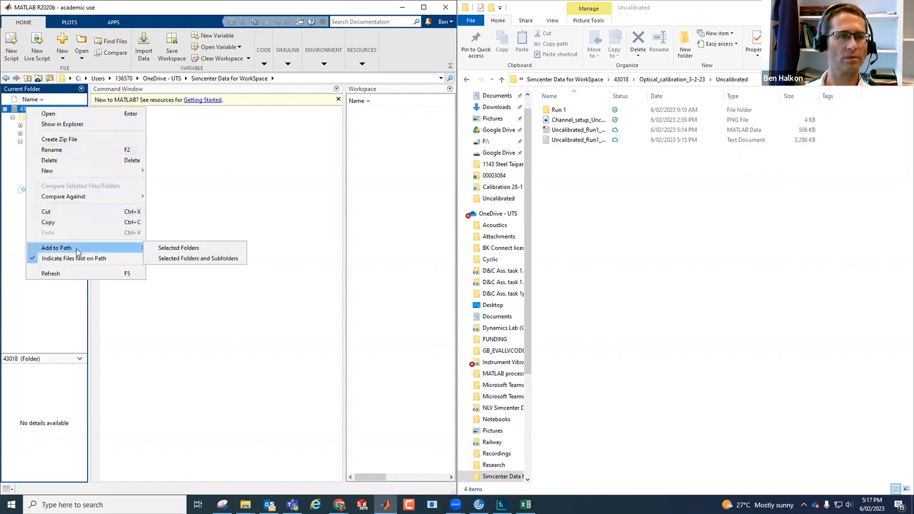
{"action": "left_click", "coordinate": [205, 259]}
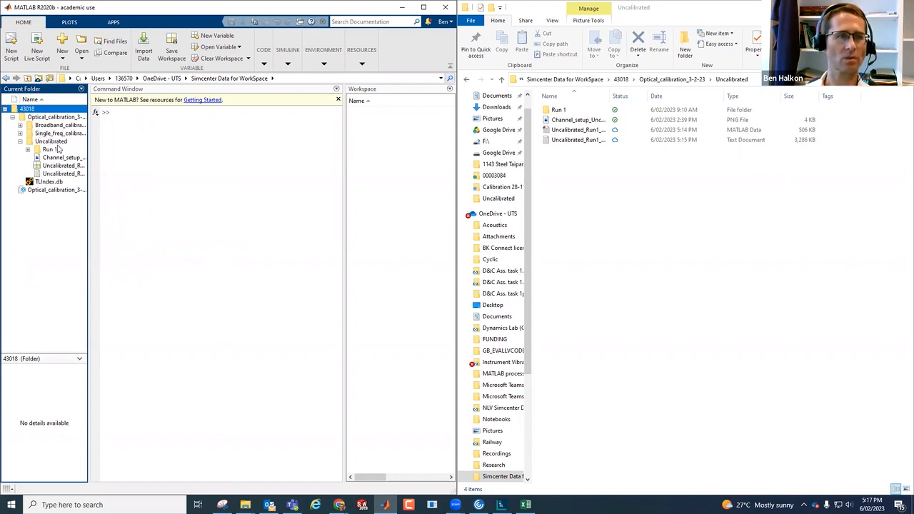
Preview the variables stored in the Uncalibrated folder's MAT file and check the details of the text file beside it.
{"action": "left_click", "coordinate": [141, 134]}
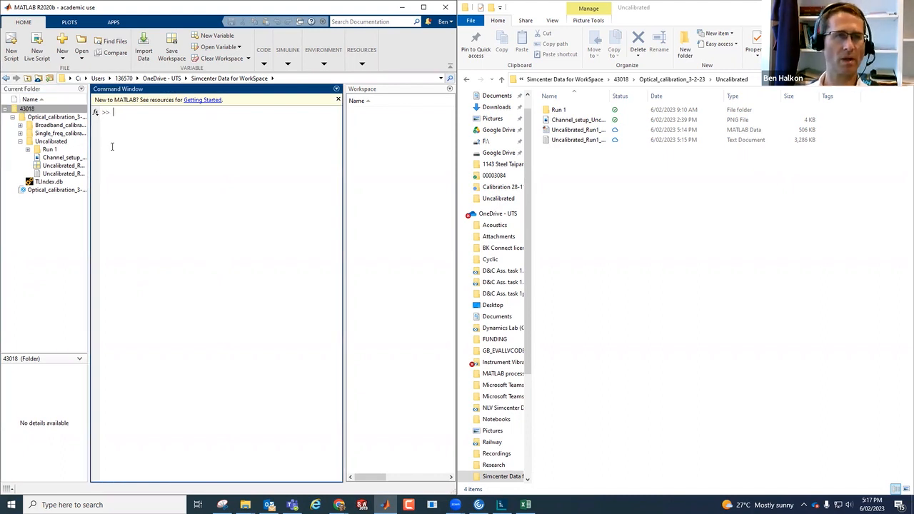
{"action": "left_click", "coordinate": [49, 142]}
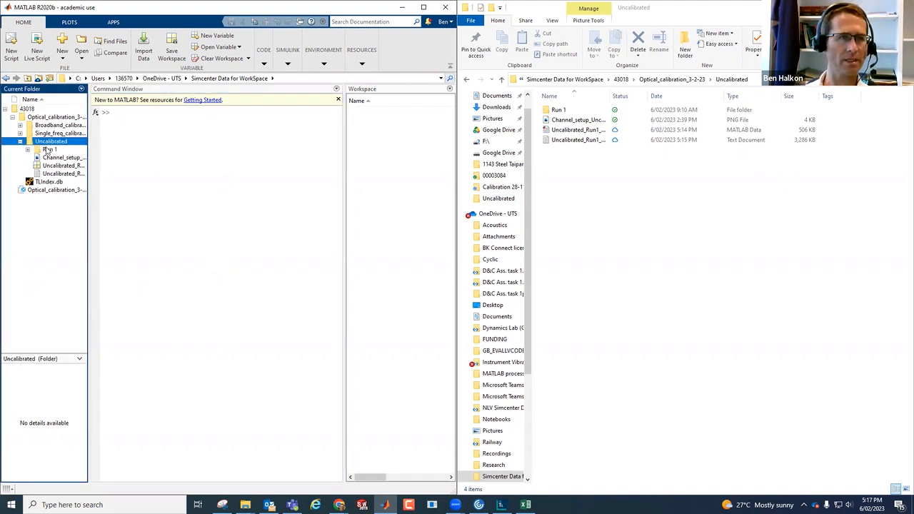
{"action": "left_click", "coordinate": [57, 165]}
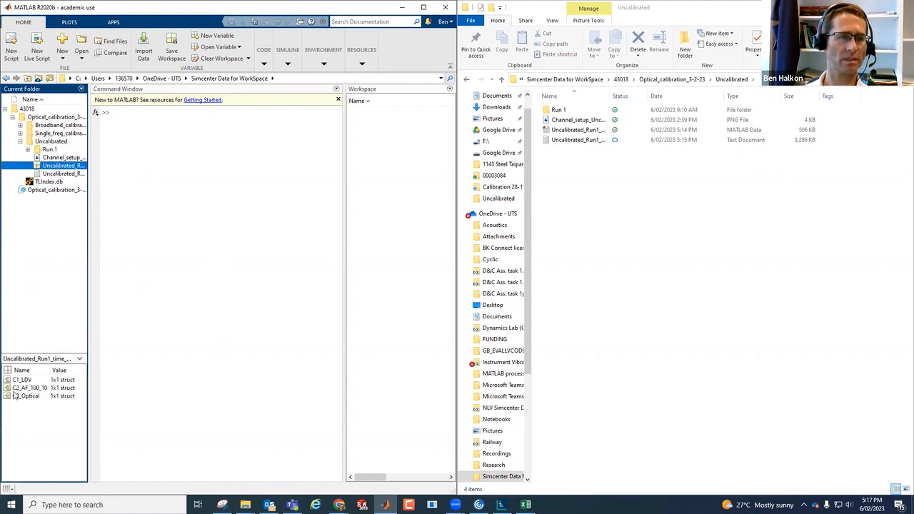
{"action": "left_click", "coordinate": [23, 379]}
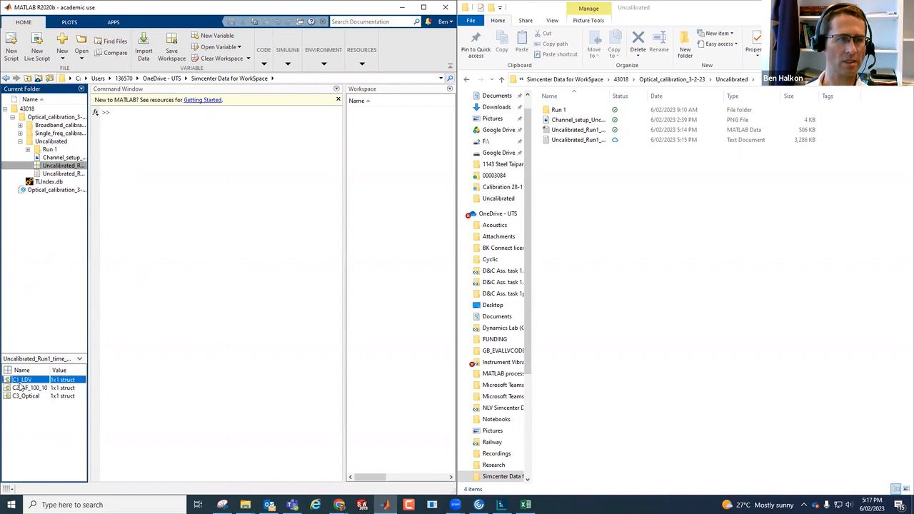
{"action": "left_click", "coordinate": [22, 389]}
{"action": "left_click", "coordinate": [27, 397]}
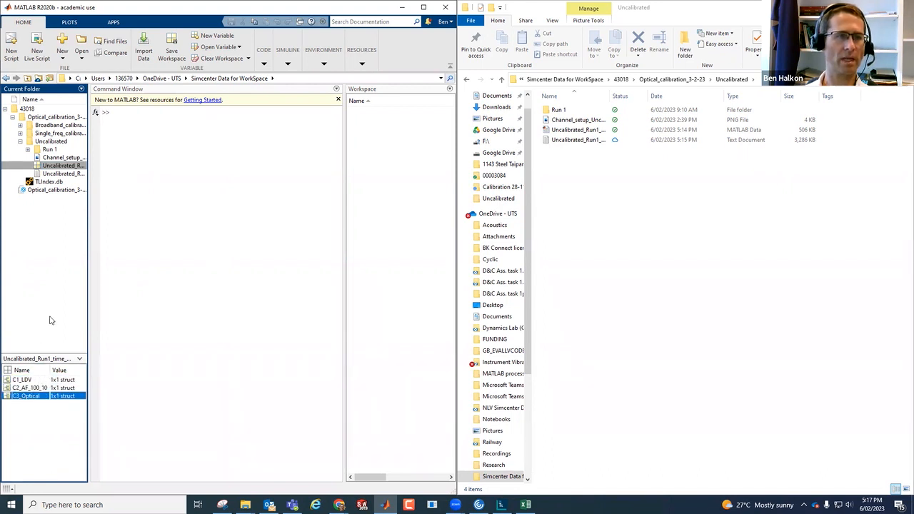
{"action": "left_click", "coordinate": [59, 174]}
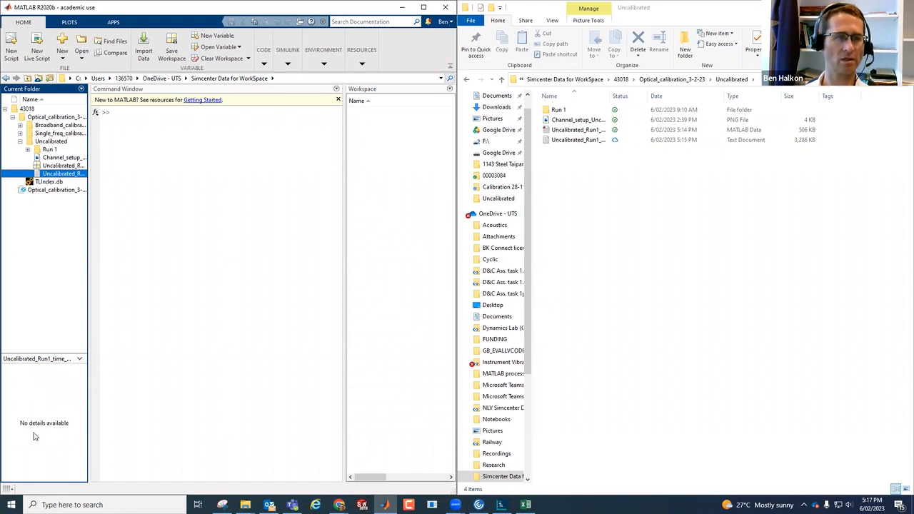
Load the Uncalibrated_Run1_time MAT file from the Uncalibrated folder into the workspace and review the load command issued.
{"action": "double_click", "coordinate": [59, 165]}
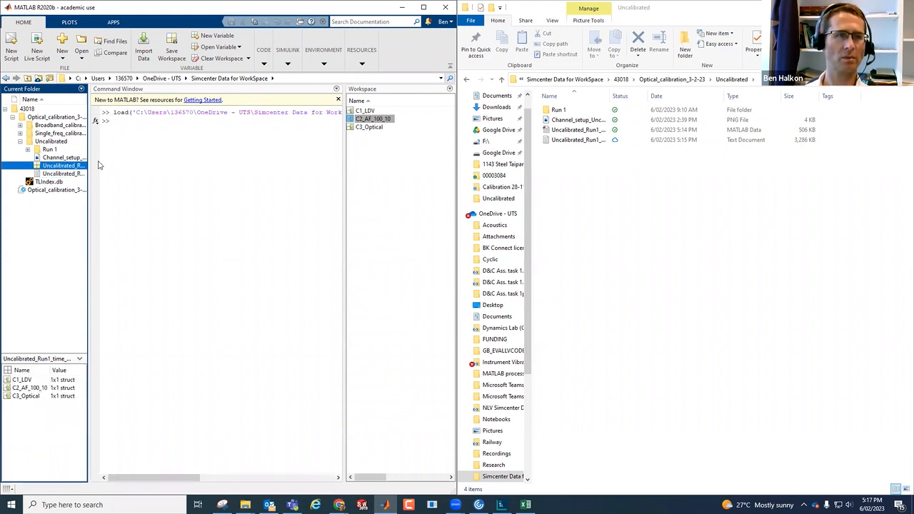
{"action": "triple_click", "coordinate": [113, 112]}
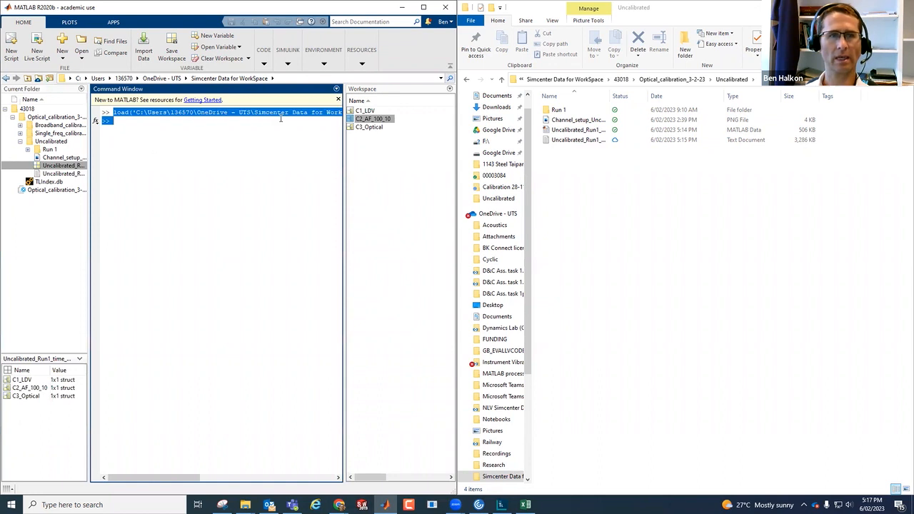
{"action": "left_click", "coordinate": [234, 153]}
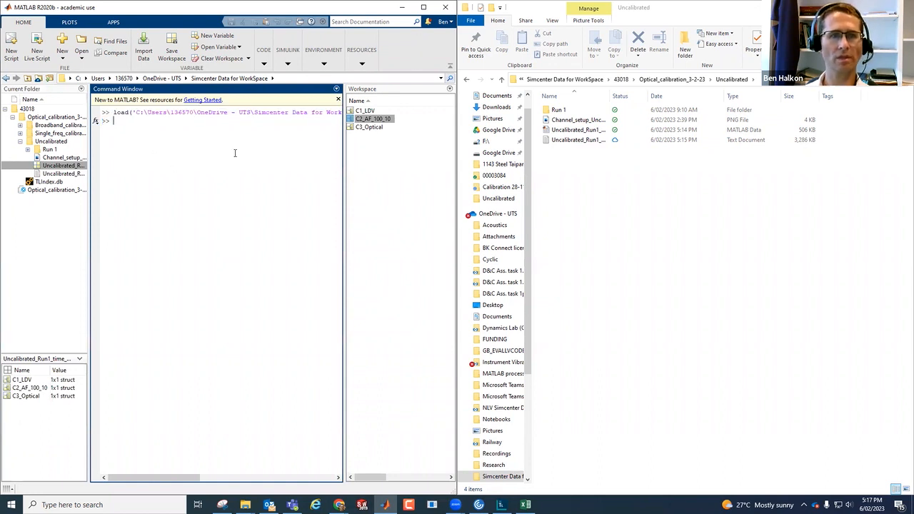
Review the C1_LDV, C2_AF_100_10 and C3_Optical structs in the workspace and open C1_LDV for inspection.
{"action": "left_click", "coordinate": [365, 112]}
{"action": "left_click", "coordinate": [368, 119]}
{"action": "left_click", "coordinate": [368, 128]}
{"action": "left_click", "coordinate": [365, 112]}
{"action": "left_click", "coordinate": [367, 119]}
{"action": "left_click", "coordinate": [366, 111]}
{"action": "double_click", "coordinate": [365, 112]}
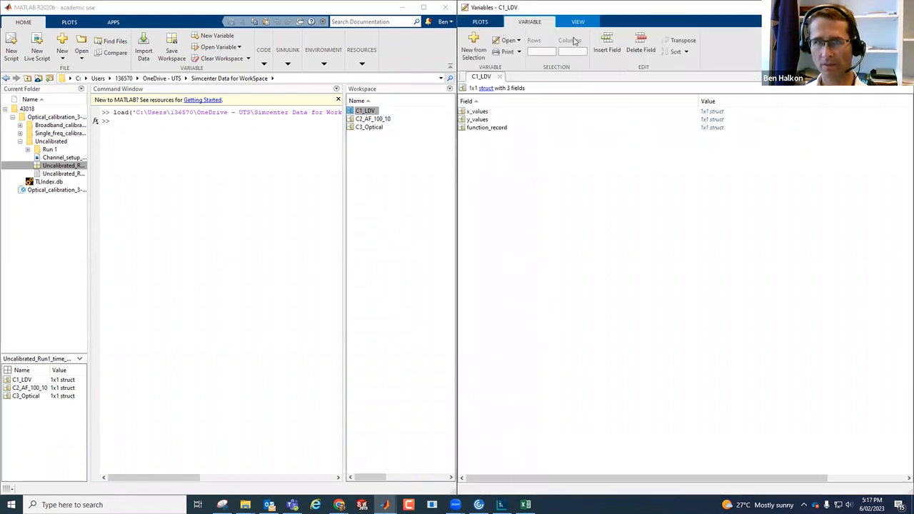
Open the x_values and y_values structs of C1_LDV, returning to the parent struct after each.
{"action": "double_click", "coordinate": [475, 111]}
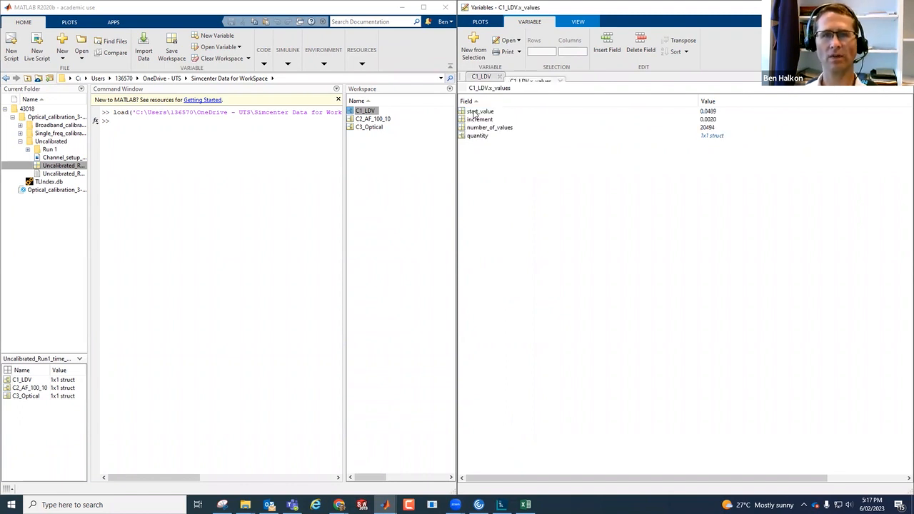
{"action": "left_click", "coordinate": [484, 80]}
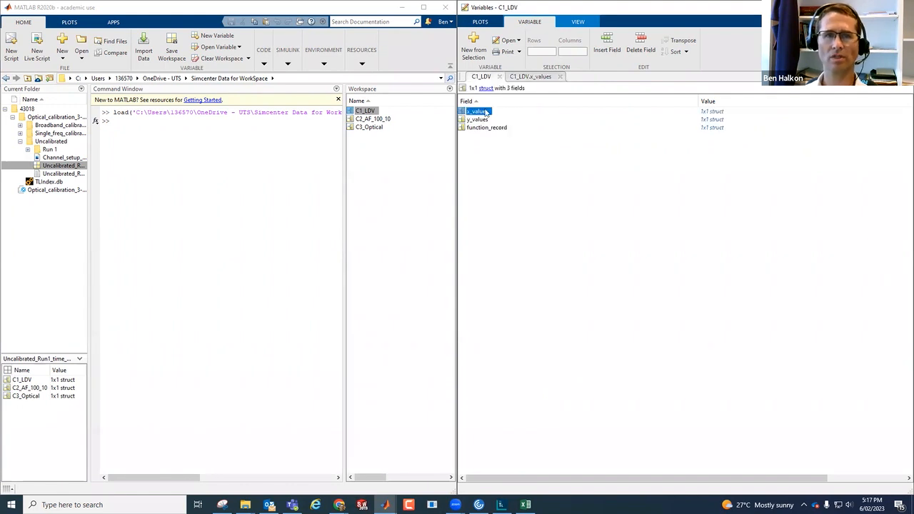
{"action": "double_click", "coordinate": [484, 119]}
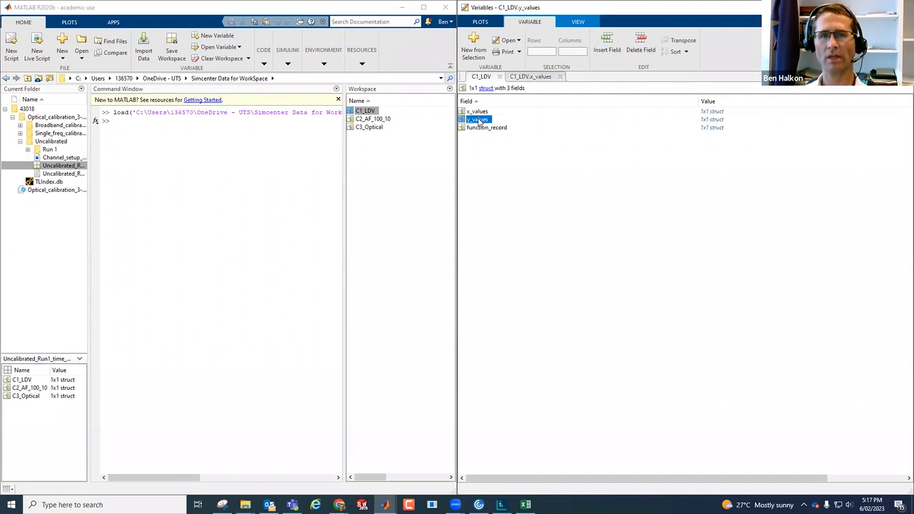
{"action": "left_click", "coordinate": [485, 78]}
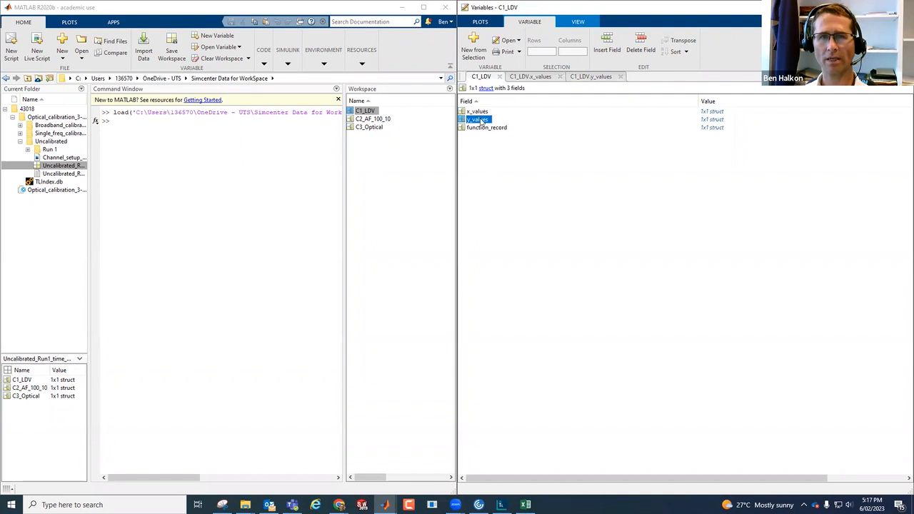
{"action": "left_click", "coordinate": [478, 112]}
Examine the start_value and increment fields in the x_values struct of C1_LDV.
{"action": "left_click", "coordinate": [530, 78]}
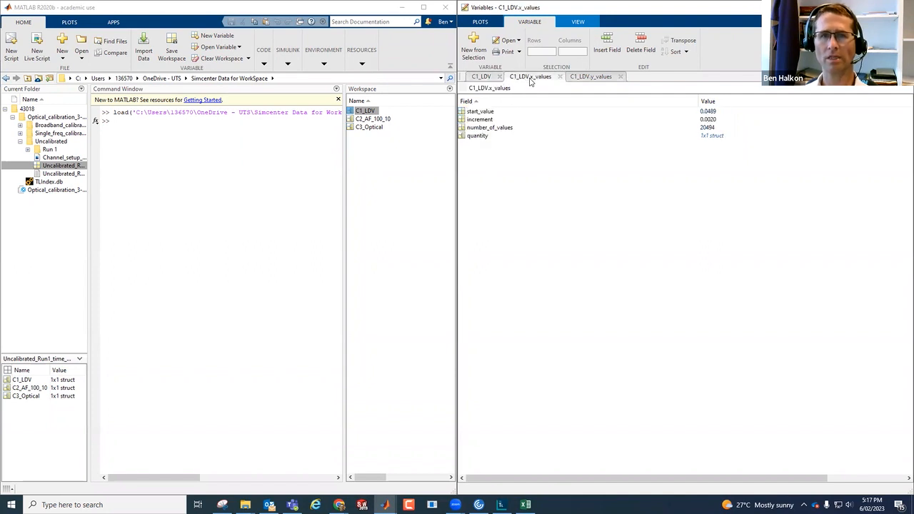
{"action": "left_click", "coordinate": [482, 112]}
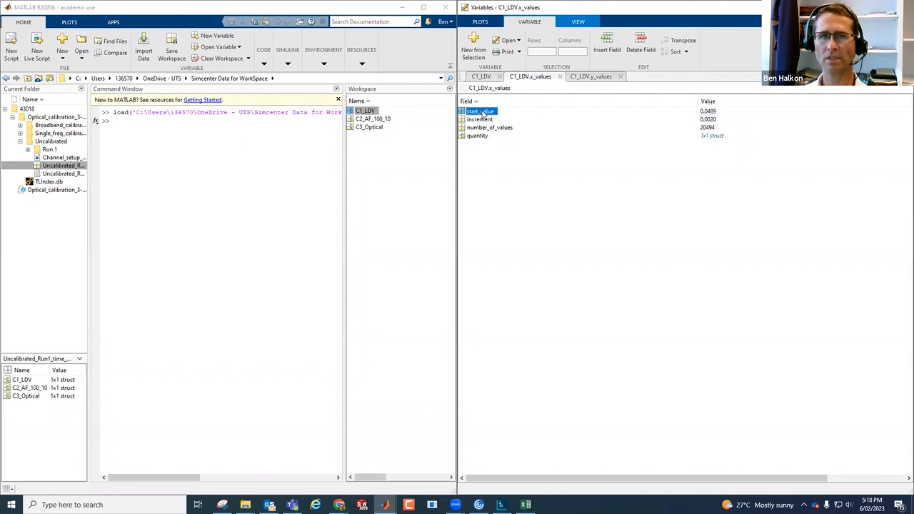
{"action": "left_click", "coordinate": [706, 112]}
{"action": "left_click", "coordinate": [712, 119]}
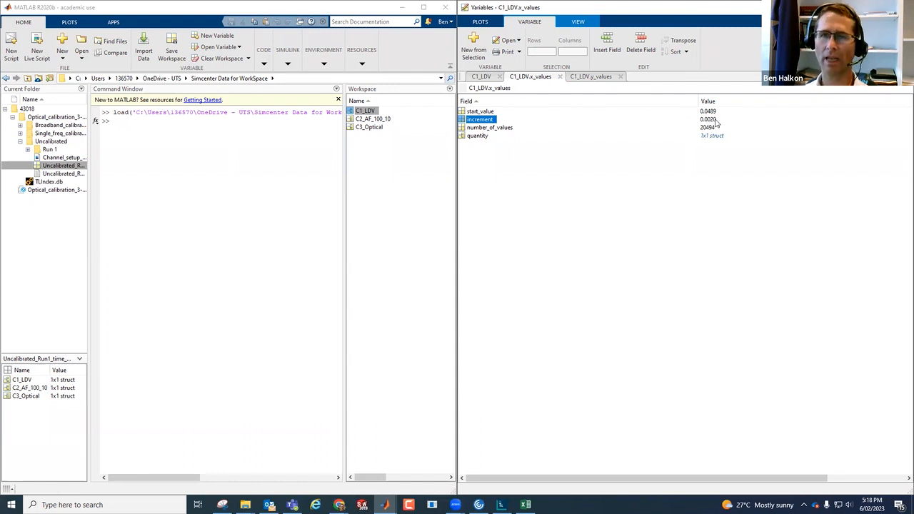
Open the values array within C1_LDV.y_values and look through its samples up to column 7.
{"action": "left_click", "coordinate": [603, 78]}
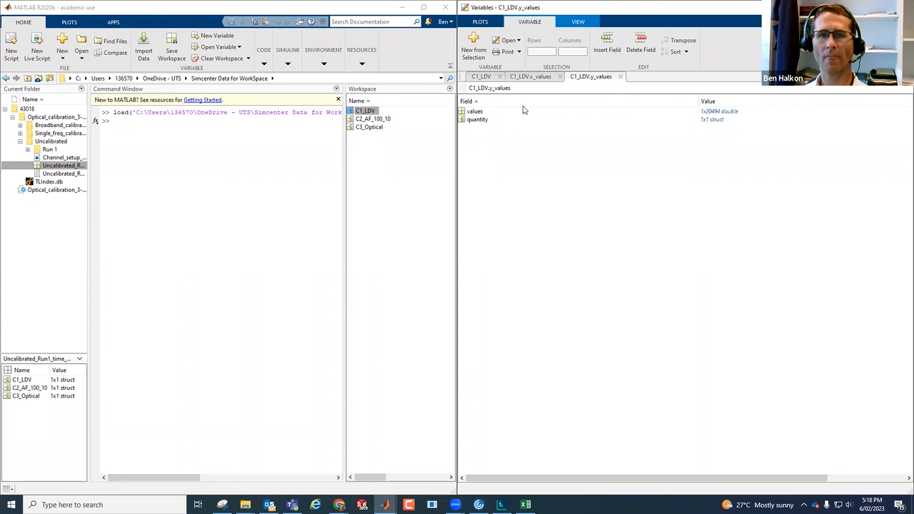
{"action": "double_click", "coordinate": [474, 113]}
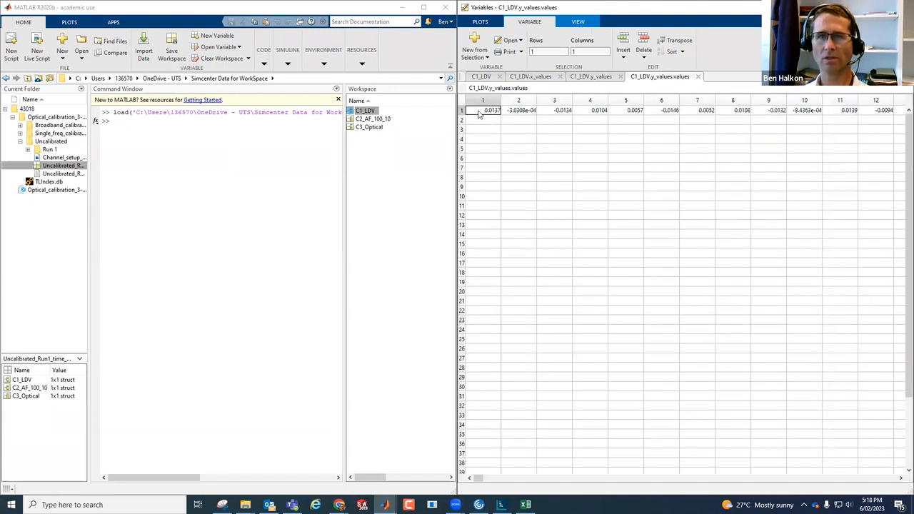
{"action": "left_click", "coordinate": [519, 114]}
{"action": "left_click", "coordinate": [561, 114]}
{"action": "left_click", "coordinate": [594, 112]}
{"action": "left_click", "coordinate": [640, 113]}
{"action": "left_click", "coordinate": [664, 112]}
{"action": "left_click", "coordinate": [688, 113]}
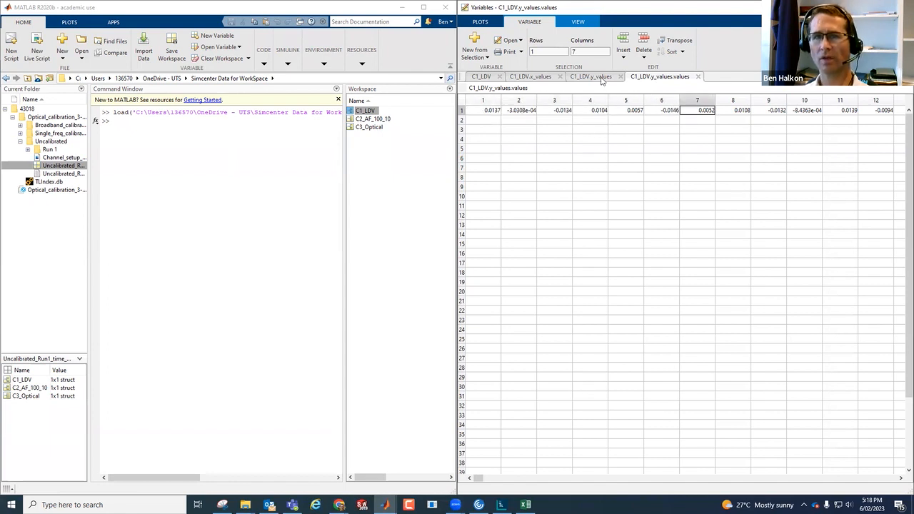
Return to C1_LDV.x_values and recheck the start value and increment that define the time axis.
{"action": "left_click", "coordinate": [590, 77]}
{"action": "left_click", "coordinate": [531, 77]}
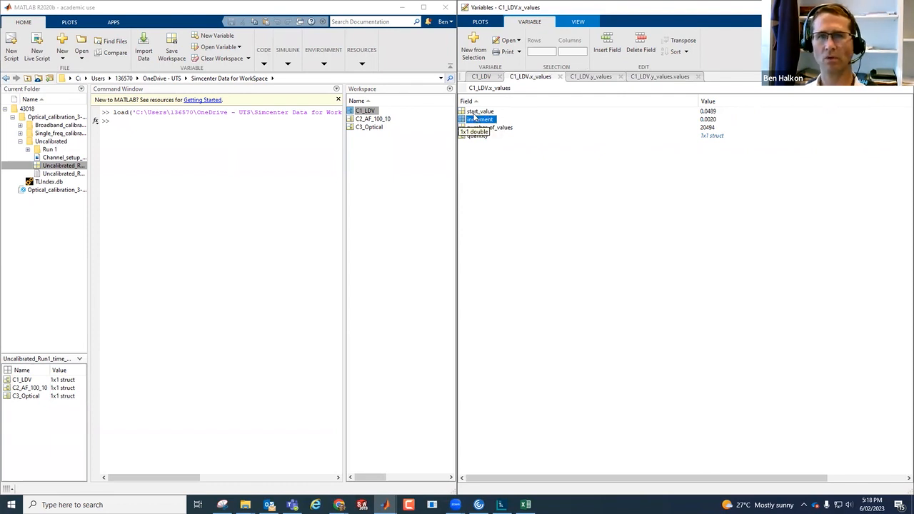
{"action": "left_click", "coordinate": [476, 112]}
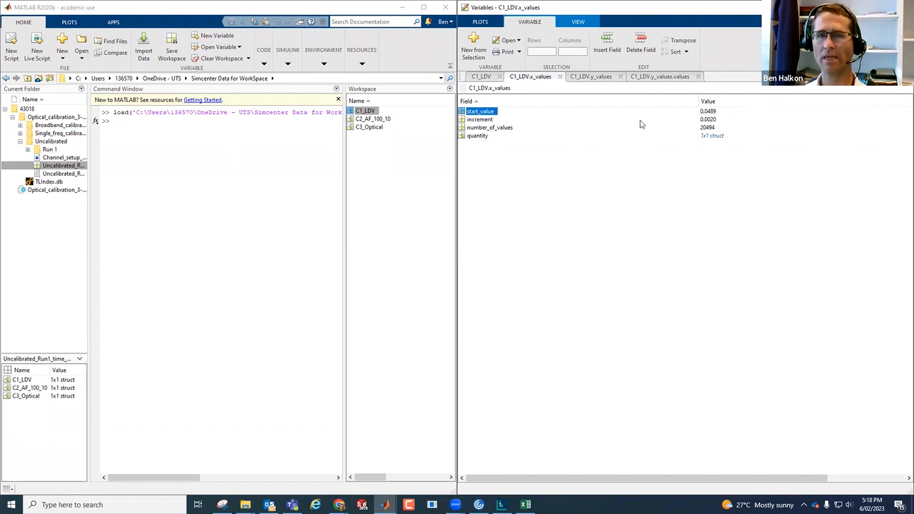
{"action": "left_click", "coordinate": [709, 113]}
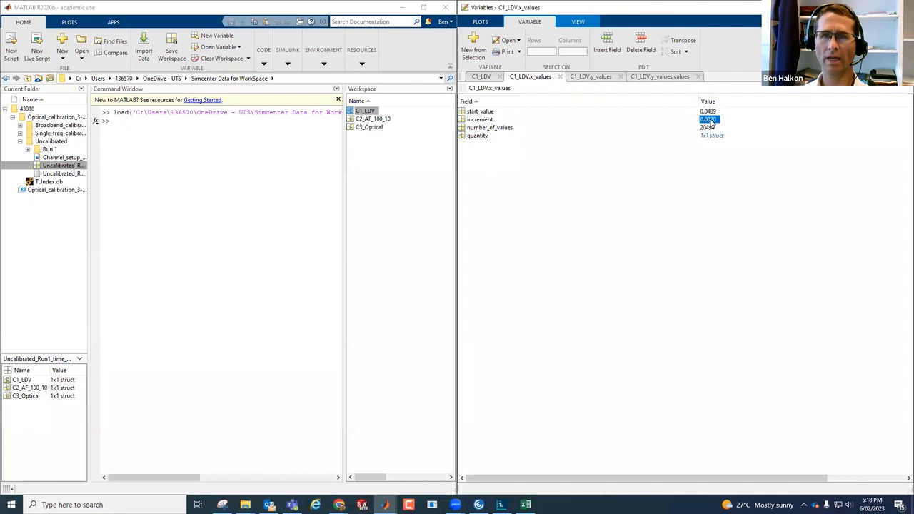
{"action": "left_click", "coordinate": [473, 120]}
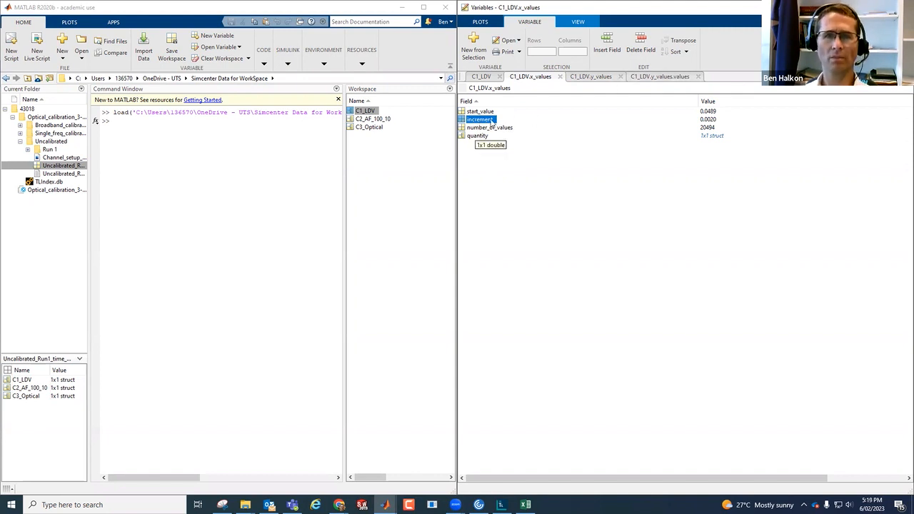
{"action": "left_click", "coordinate": [709, 121]}
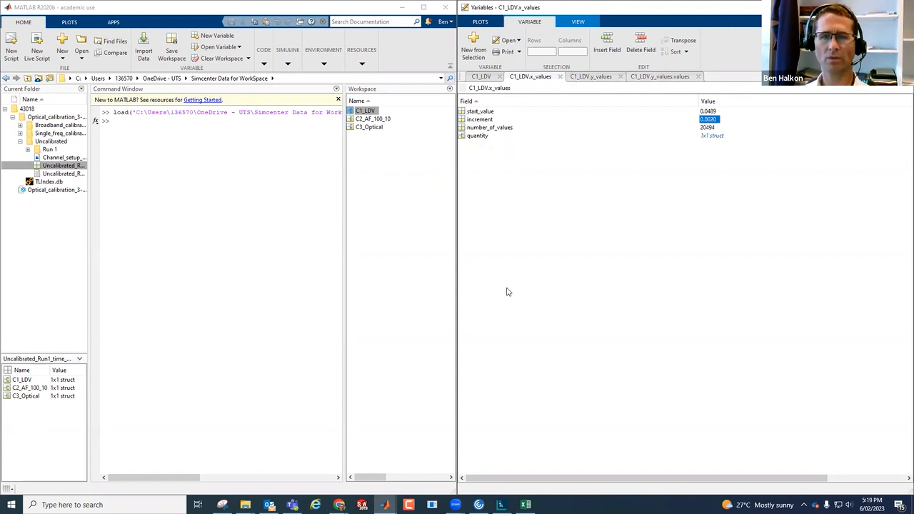
Open the increment field of C1_LDV.x_values in its own variable view.
{"action": "left_click", "coordinate": [152, 215]}
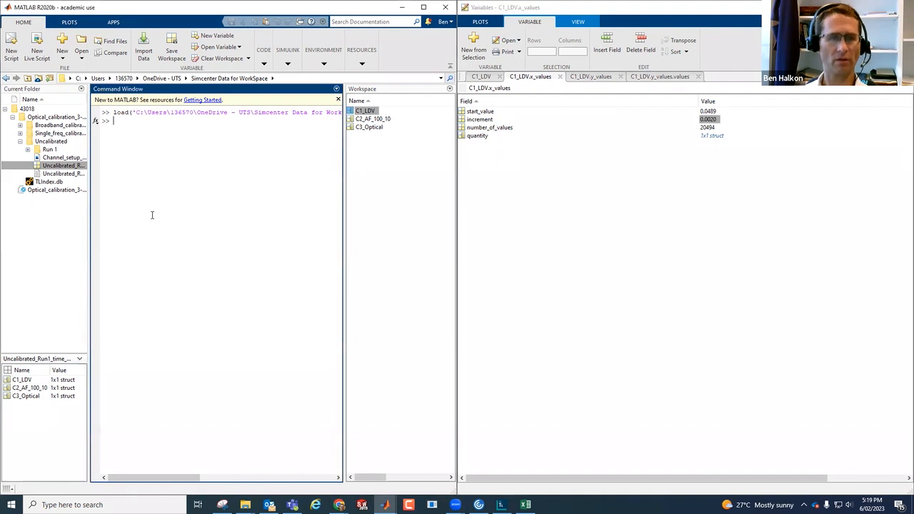
{"action": "left_click", "coordinate": [486, 120]}
{"action": "double_click", "coordinate": [486, 120]}
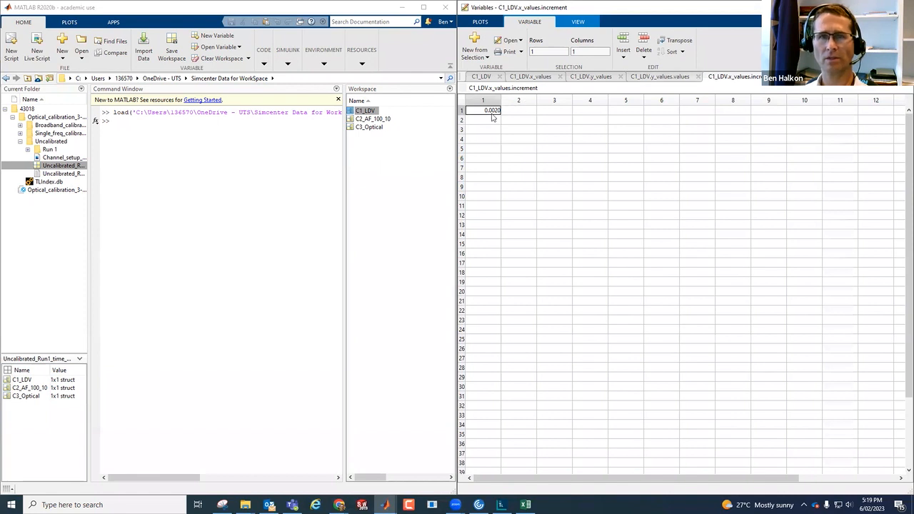
Try to display C1_LDV.y_values.increment in the Command Window.
{"action": "left_click", "coordinate": [244, 134]}
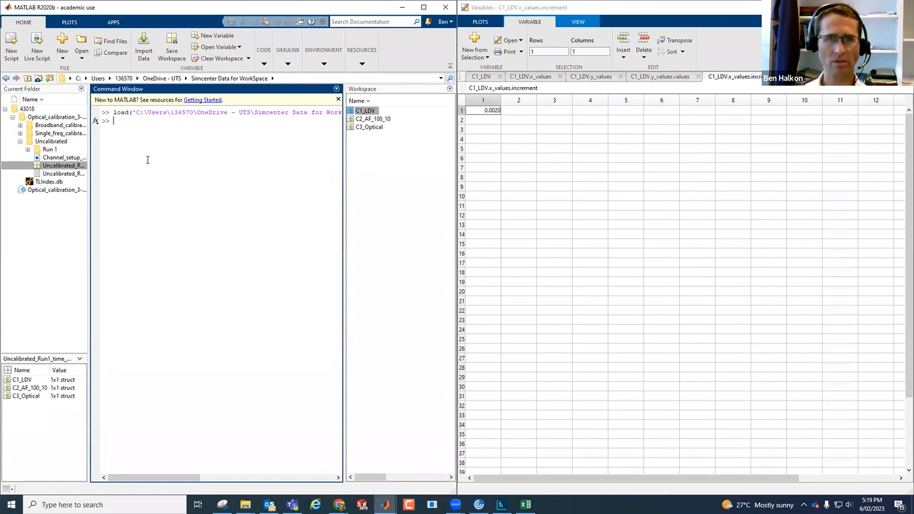
{"action": "type", "text": "C1_LDV.y_values"}
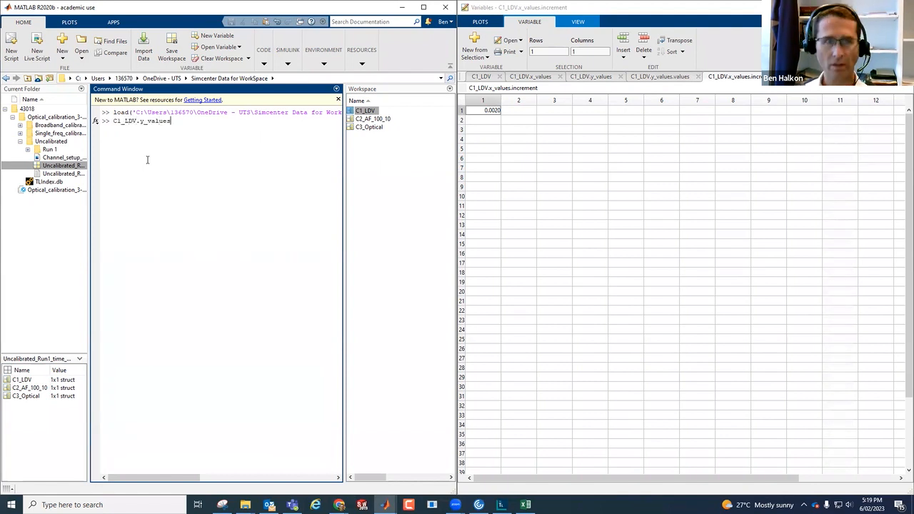
{"action": "type", "text": ".increment"}
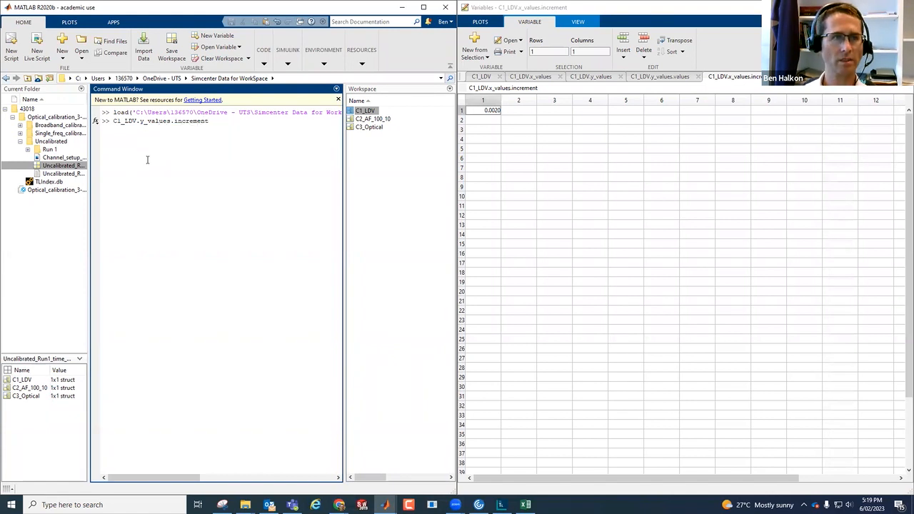
{"action": "key", "text": "Return"}
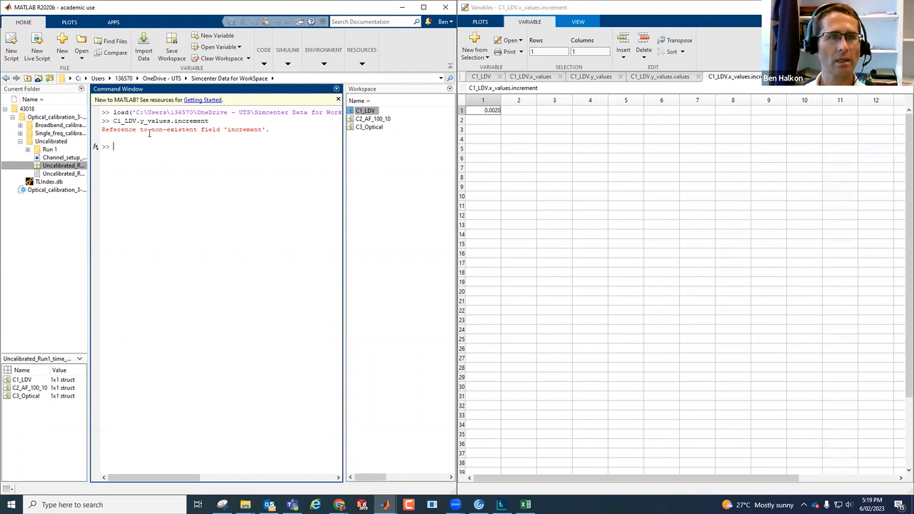
Correct the previous command to C1_LDV.x_values.increment and run it to display the time increment.
{"action": "key", "text": "Up"}
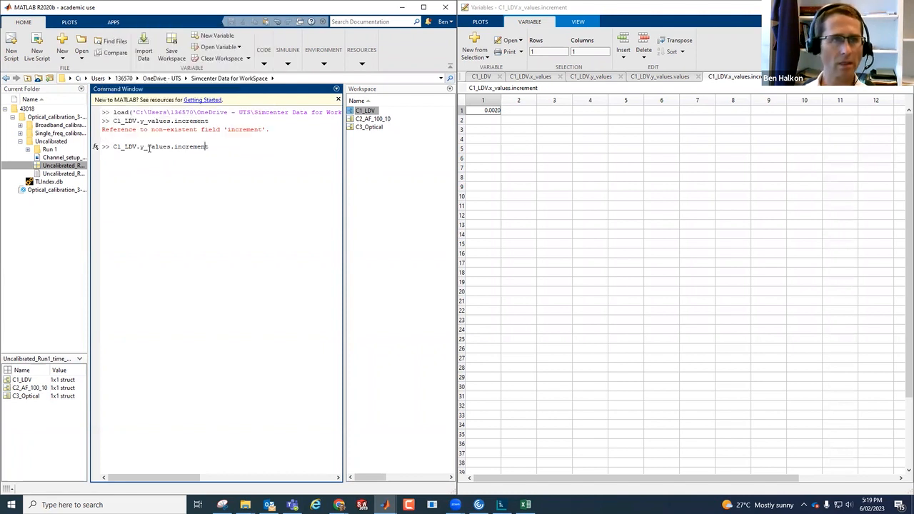
{"action": "key", "text": "BackSpace"}
{"action": "type", "text": "x"}
{"action": "key", "text": "Return"}
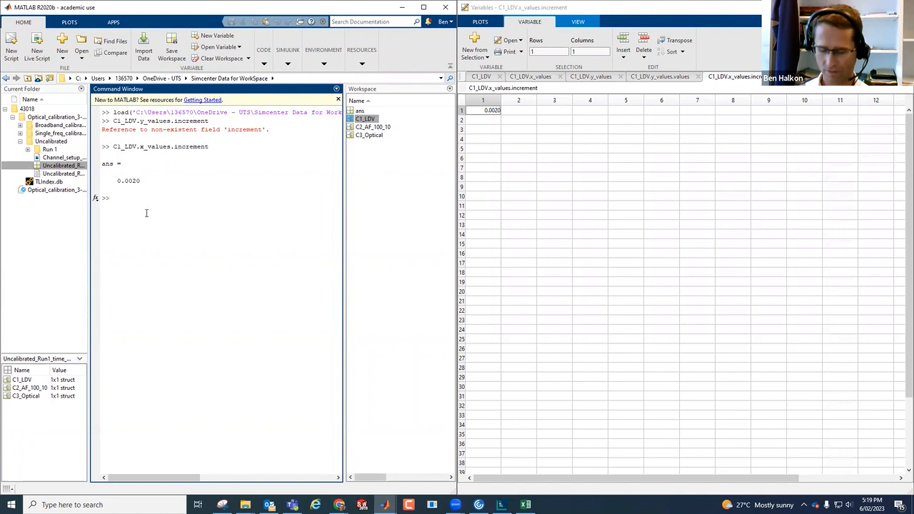
Switch the numeric display with the command format long.
{"action": "type", "text": "loa"}
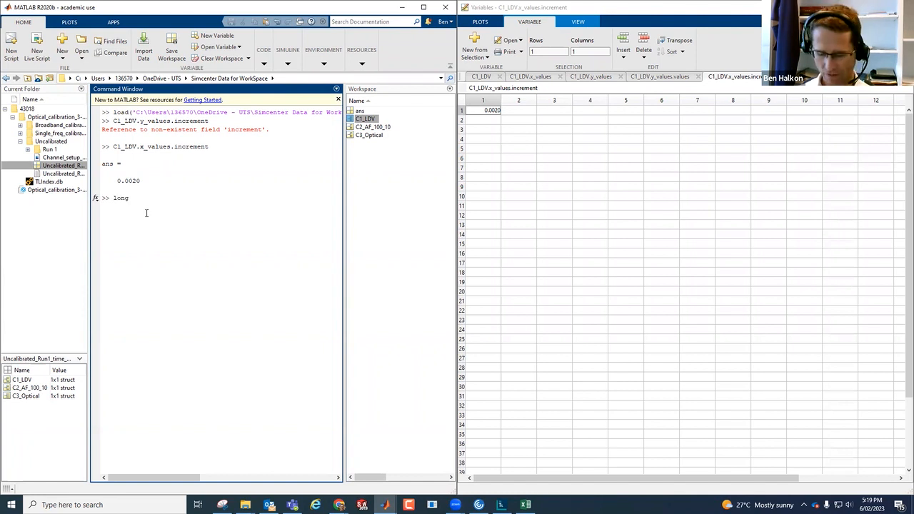
{"action": "type", "text": "format"}
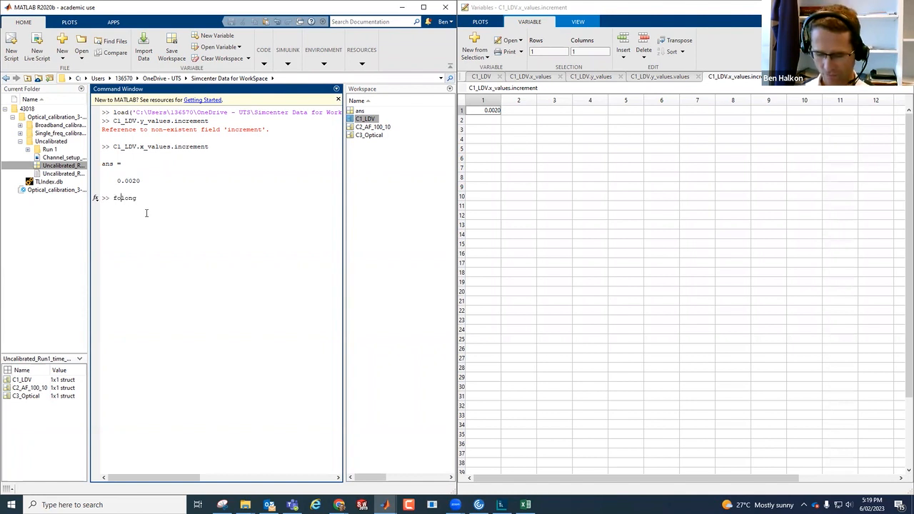
{"action": "key", "text": "Return"}
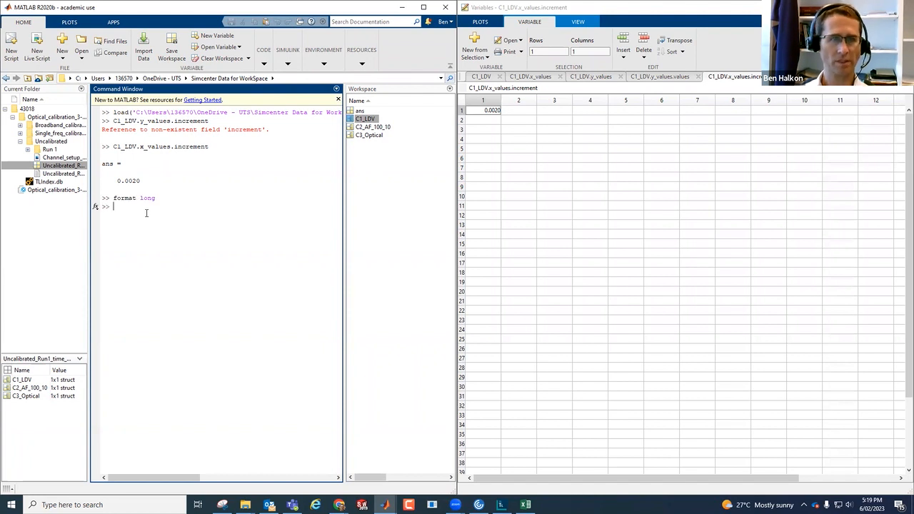
Run help format and read the descriptions of the SHORT and LONG display options.
{"action": "type", "text": "C"}
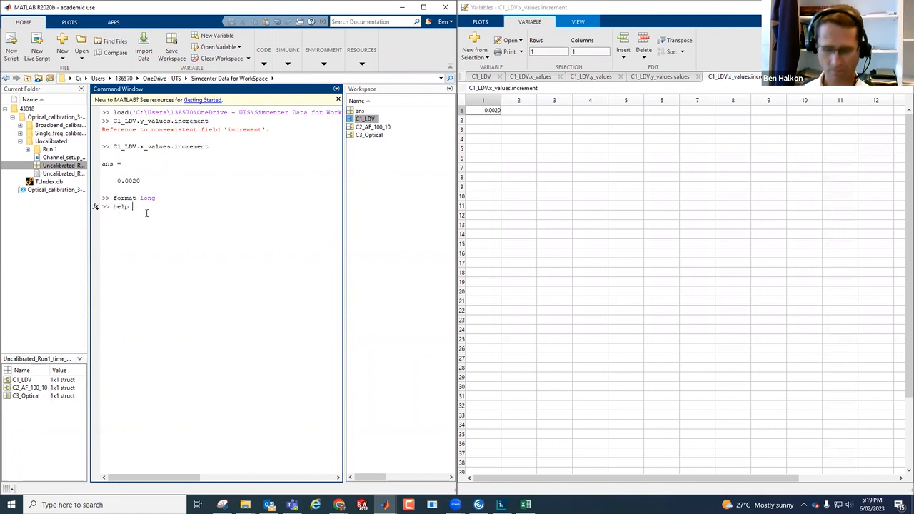
{"action": "type", "text": "elp format"}
{"action": "key", "text": "Return"}
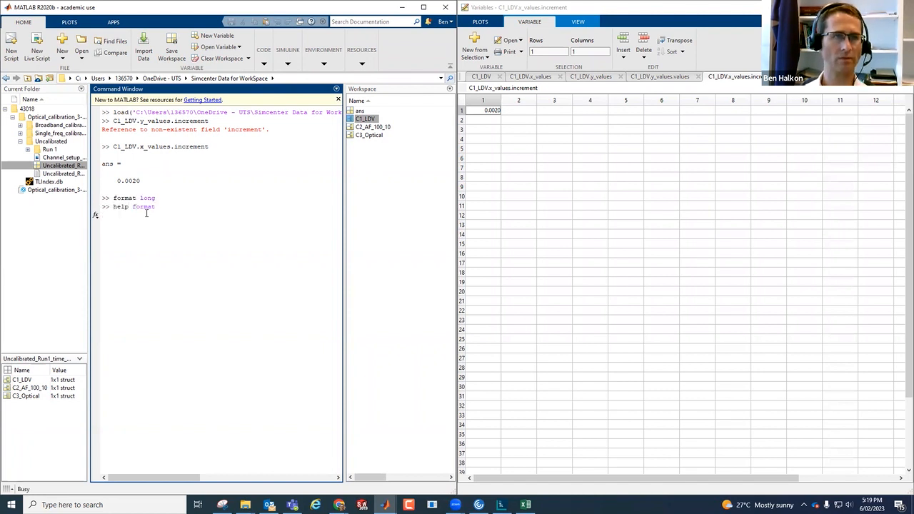
{"action": "scroll", "coordinate": [204, 171], "scroll_direction": "up", "scroll_amount": 3}
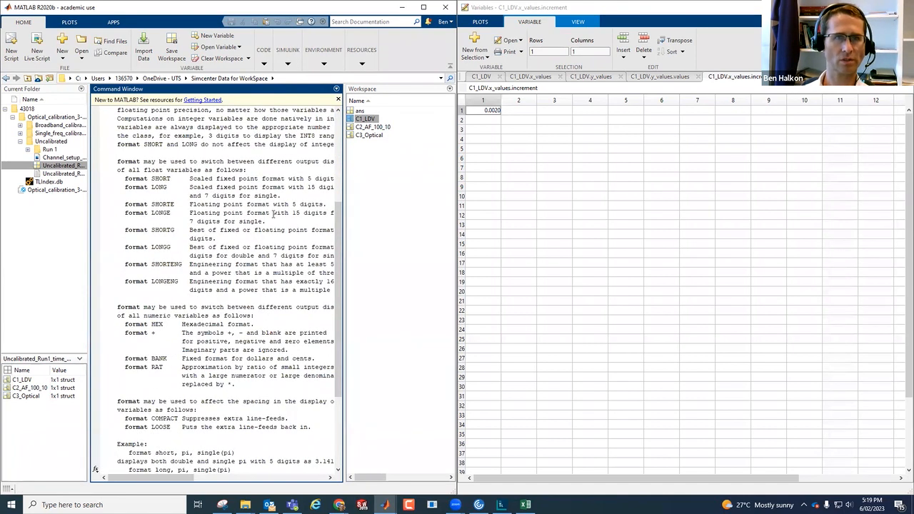
{"action": "left_click_drag", "start_coordinate": [214, 178], "coordinate": [234, 178]}
{"action": "left_click_drag", "start_coordinate": [319, 180], "coordinate": [345, 183]}
{"action": "left_click_drag", "start_coordinate": [197, 188], "coordinate": [337, 190]}
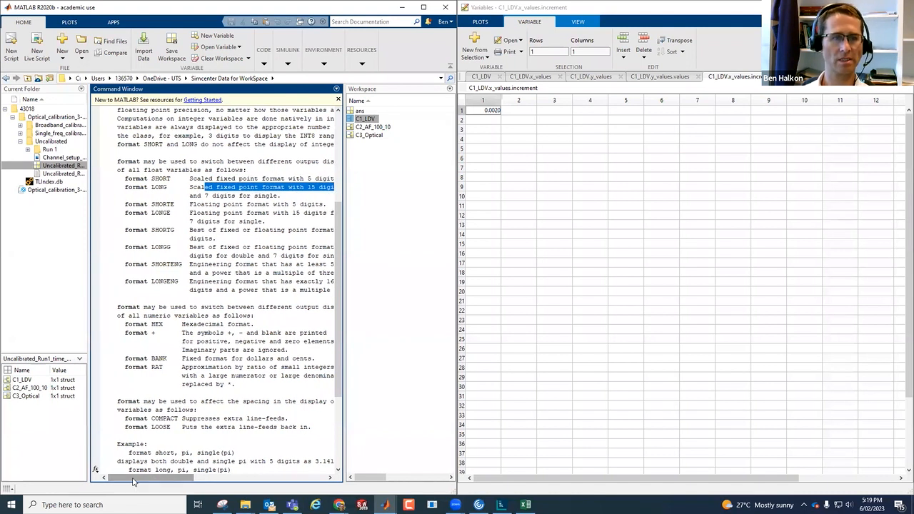
Rerun C1_LDV.x_values.increment to display the increment in long format, and highlight the returned value.
{"action": "scroll", "coordinate": [229, 341], "scroll_direction": "down", "scroll_amount": 5}
{"action": "key", "text": "Up"}
{"action": "key", "text": "Up"}
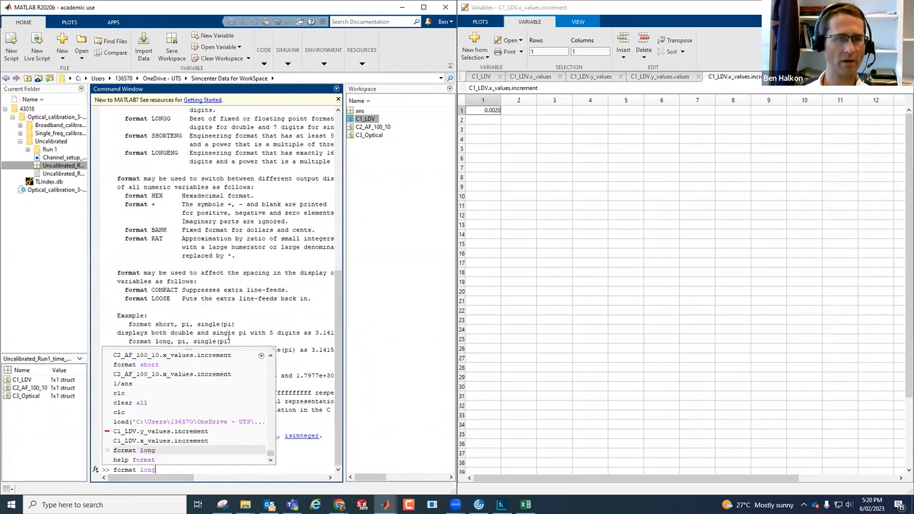
{"action": "key", "text": "Up"}
{"action": "key", "text": "Return"}
{"action": "left_click_drag", "start_coordinate": [114, 453], "coordinate": [179, 452]}
Calculate the sampling frequency from the increment with 1/ans and highlight the result.
{"action": "left_click", "coordinate": [156, 452]}
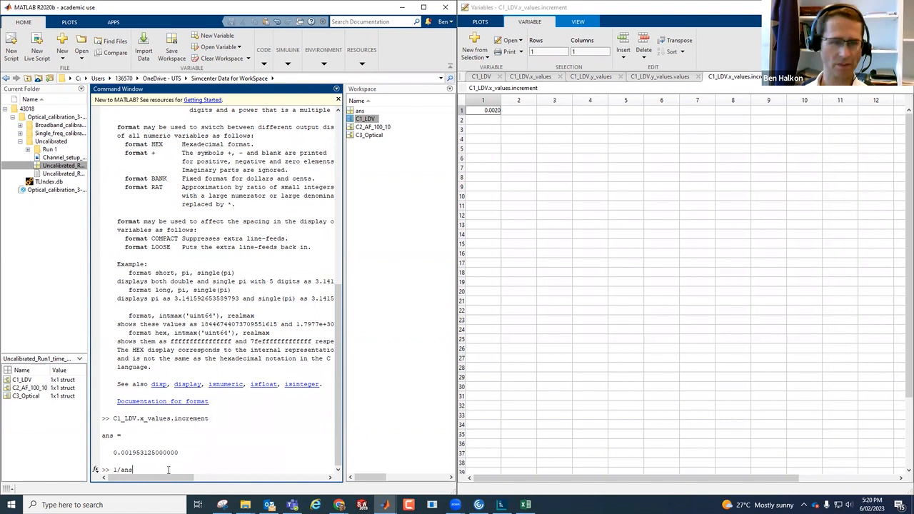
{"action": "key", "text": "Return"}
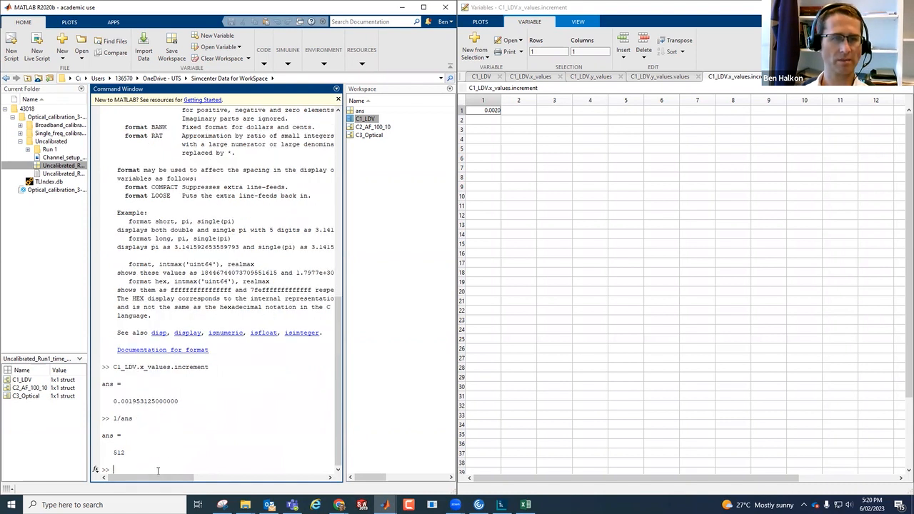
{"action": "left_click_drag", "start_coordinate": [112, 452], "coordinate": [133, 454]}
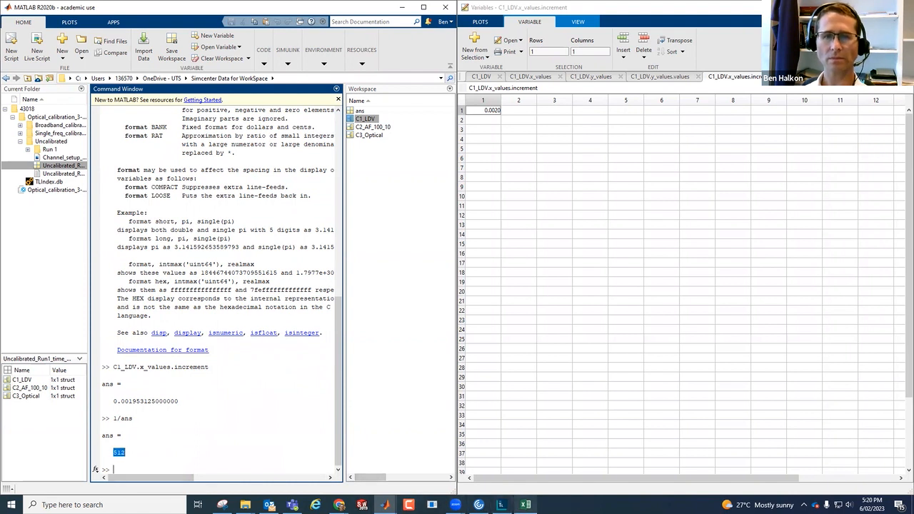
Switch to File Explorer and widen the Name column of the Uncalibrated folder to fit the full file names.
{"action": "mouse_move", "coordinate": [521, 495]}
{"action": "left_click", "coordinate": [371, 127]}
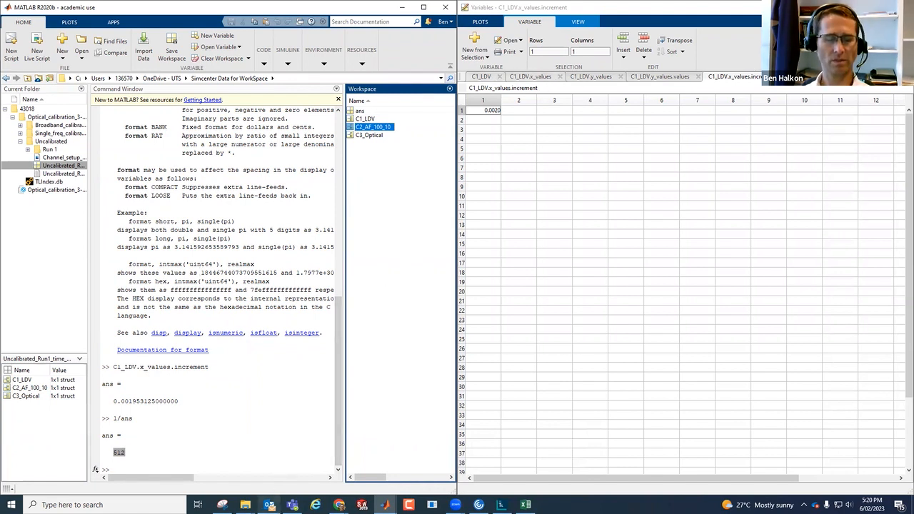
{"action": "mouse_move", "coordinate": [269, 504]}
{"action": "mouse_move", "coordinate": [525, 505]}
{"action": "left_click", "coordinate": [302, 461]}
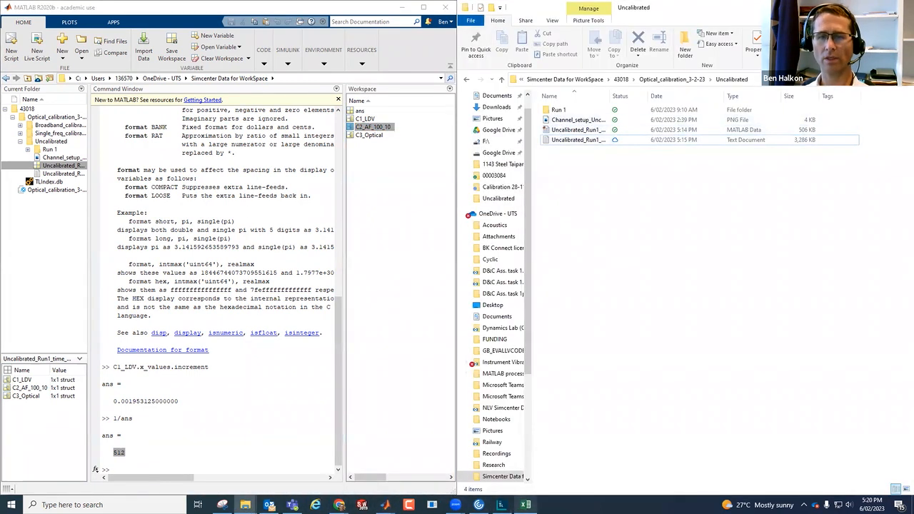
{"action": "mouse_move", "coordinate": [525, 505]}
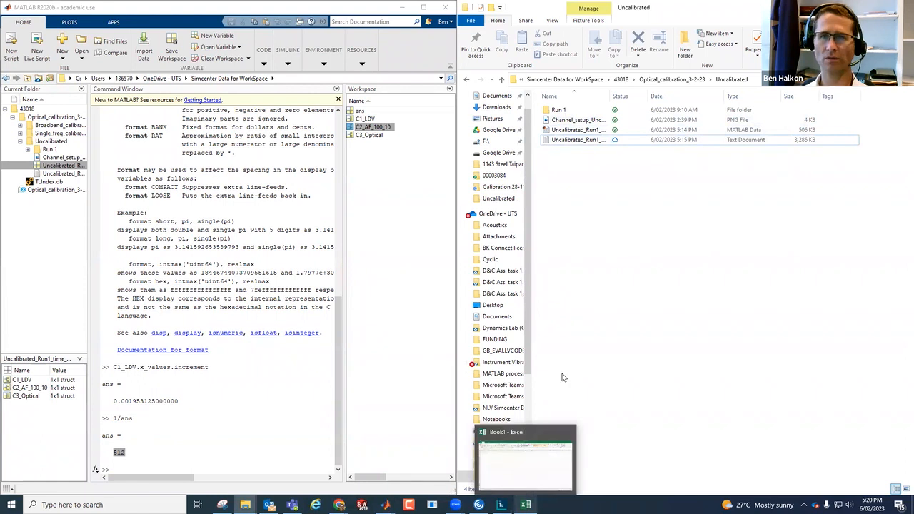
{"action": "double_click", "coordinate": [609, 95]}
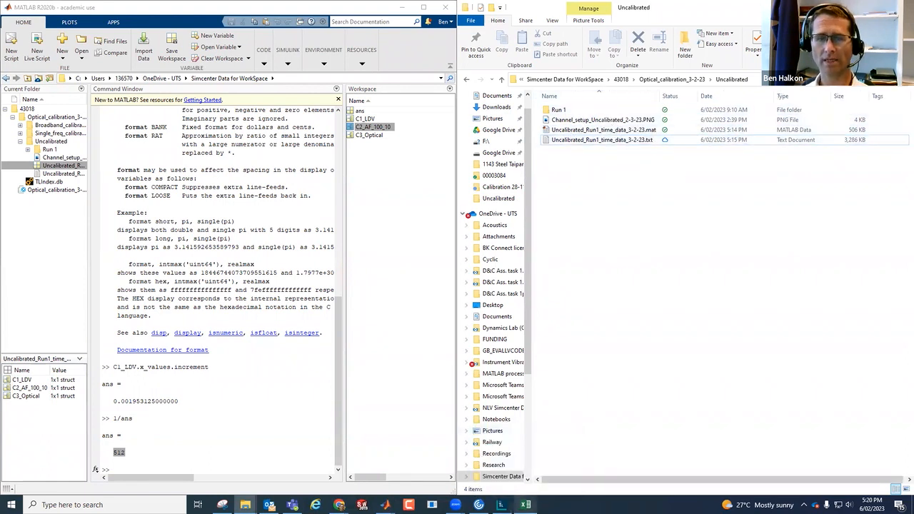
Switch to Excel and browse for a file to open in Simcenter Data for WorkSpace > 43018 > Optical_calibration_3-2-23 > Uncalibrated.
{"action": "left_click", "coordinate": [525, 504]}
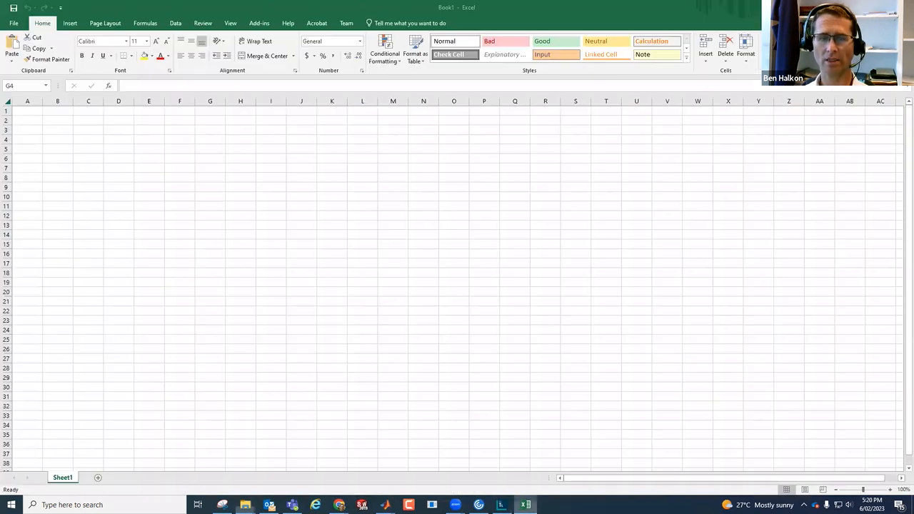
{"action": "left_click", "coordinate": [13, 22]}
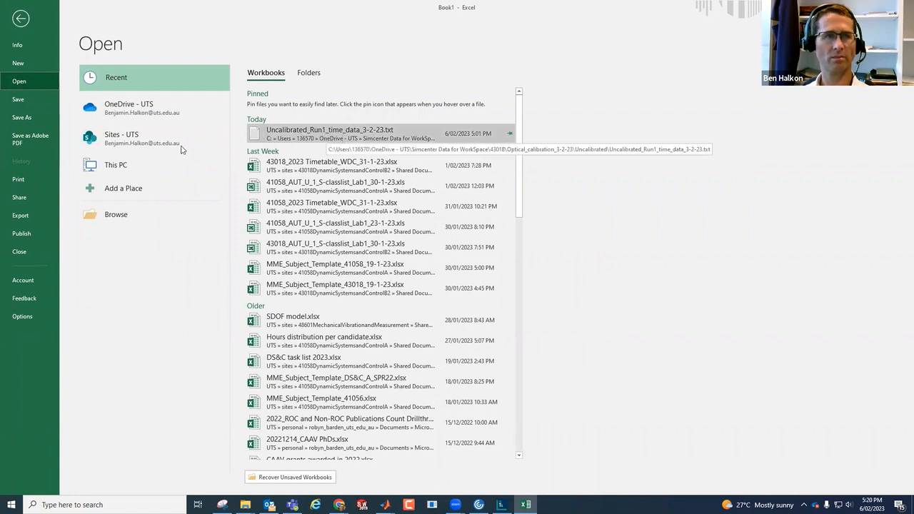
{"action": "left_click", "coordinate": [130, 218]}
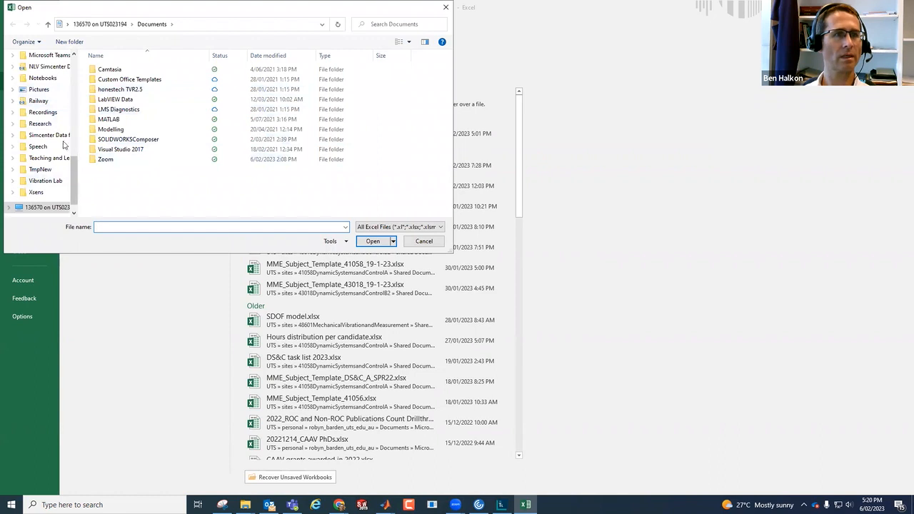
{"action": "left_click", "coordinate": [61, 135]}
{"action": "double_click", "coordinate": [102, 69]}
{"action": "double_click", "coordinate": [112, 71]}
{"action": "double_click", "coordinate": [114, 89]}
{"action": "double_click", "coordinate": [112, 73]}
{"action": "left_click", "coordinate": [184, 26]}
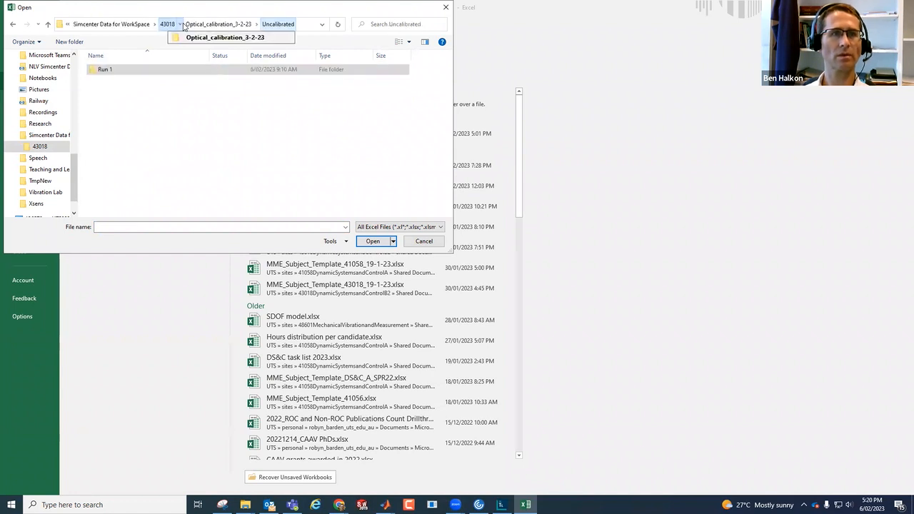
Show all file types and open Uncalibrated_Run1_time_data_3-2-23.txt.
{"action": "left_click", "coordinate": [391, 227]}
{"action": "left_click", "coordinate": [373, 237]}
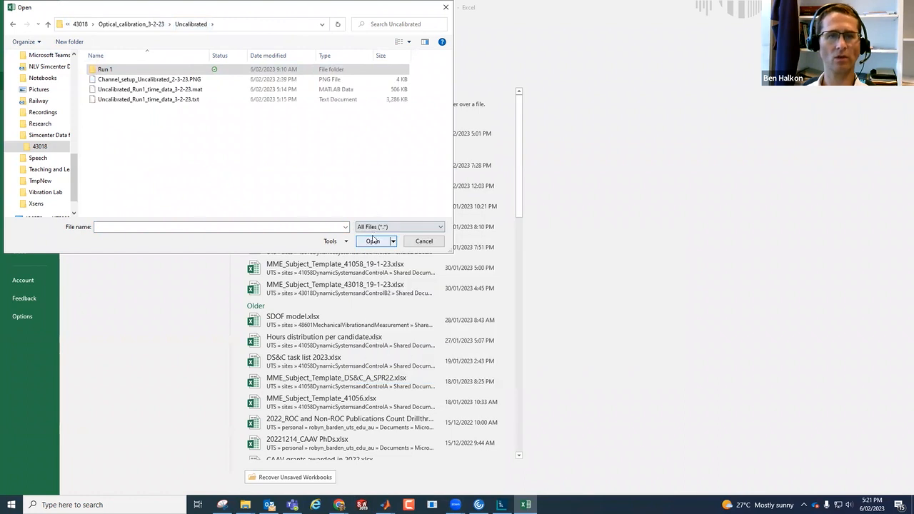
{"action": "left_click", "coordinate": [190, 102]}
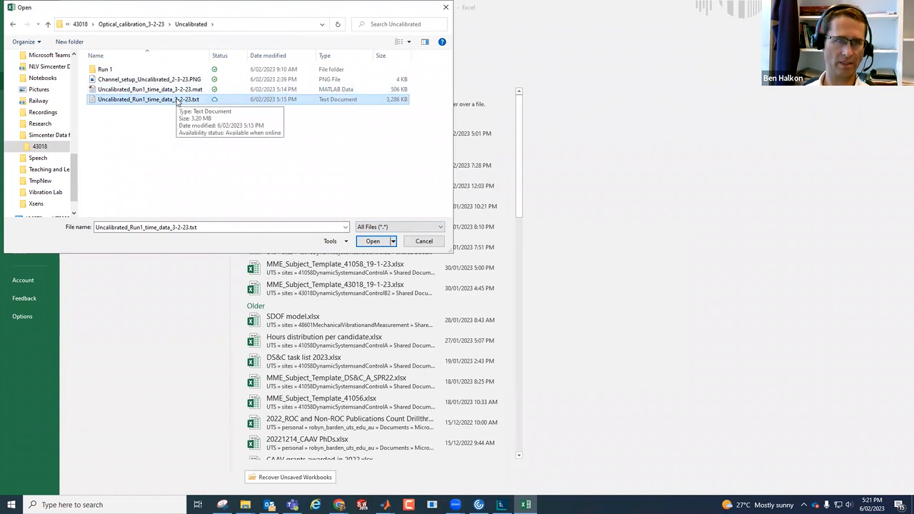
{"action": "key", "text": "Return"}
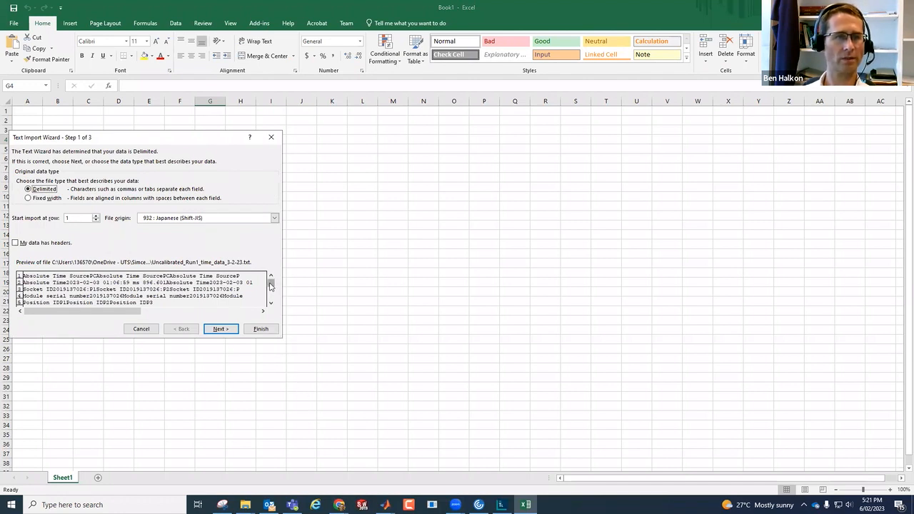
Check the file preview down to the numeric rows, keep the Delimited data type and continue to the delimiter settings.
{"action": "left_click_drag", "start_coordinate": [272, 286], "coordinate": [272, 277]}
{"action": "scroll", "coordinate": [272, 294], "scroll_direction": "down", "scroll_amount": 17}
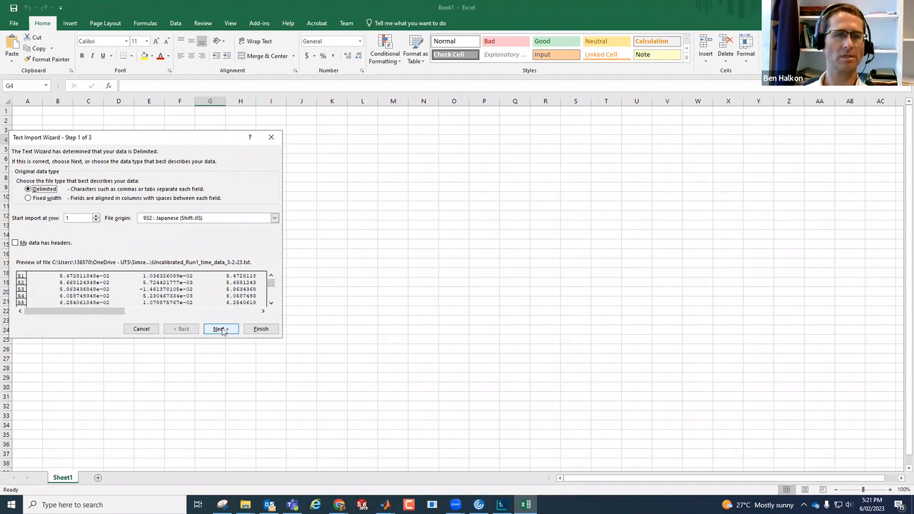
{"action": "left_click", "coordinate": [219, 330]}
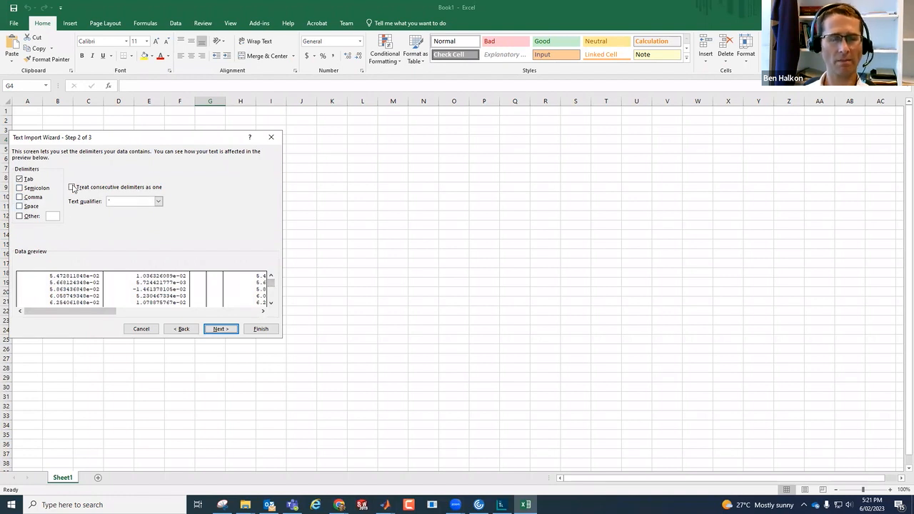
Examine how the Tab delimiter splits the header and numeric rows in the data preview.
{"action": "scroll", "coordinate": [272, 295], "scroll_direction": "down", "scroll_amount": 5}
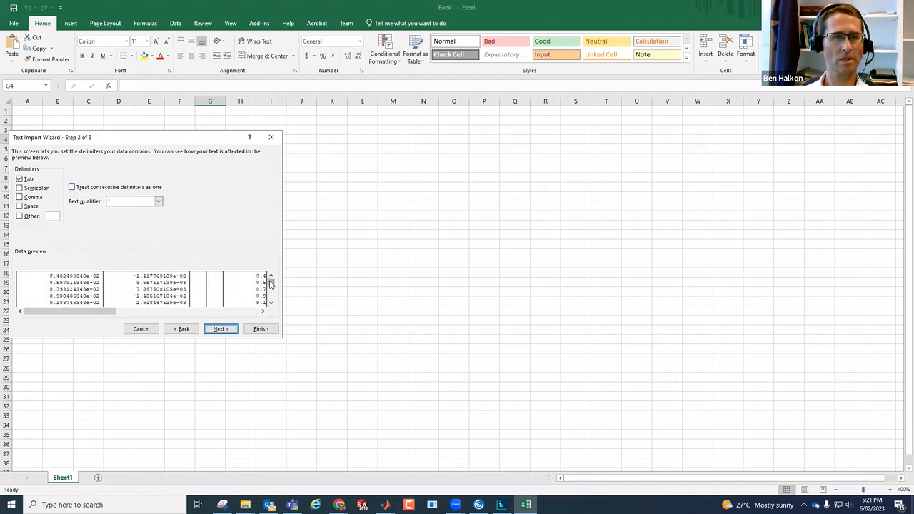
{"action": "left_click_drag", "start_coordinate": [270, 267], "coordinate": [270, 267]}
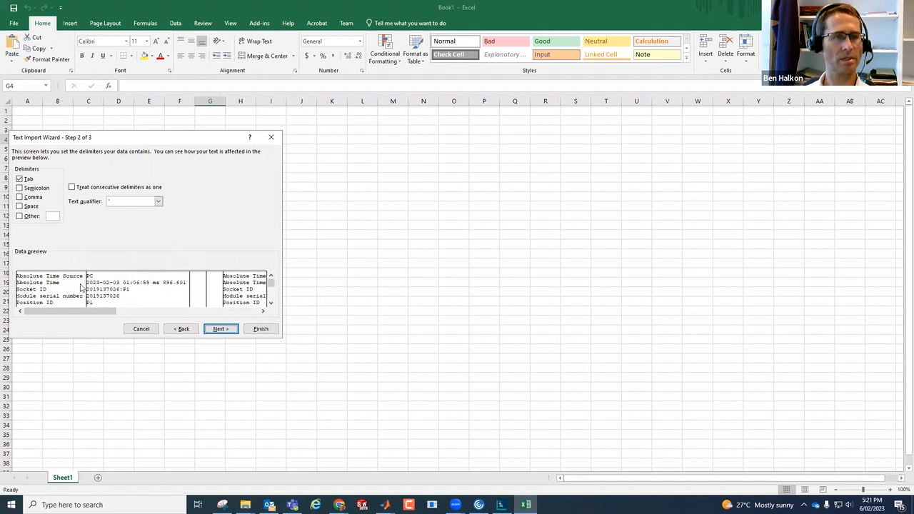
{"action": "left_click", "coordinate": [271, 293]}
{"action": "left_click", "coordinate": [271, 293]}
{"action": "left_click", "coordinate": [271, 293]}
{"action": "scroll", "coordinate": [271, 295], "scroll_direction": "down", "scroll_amount": 10}
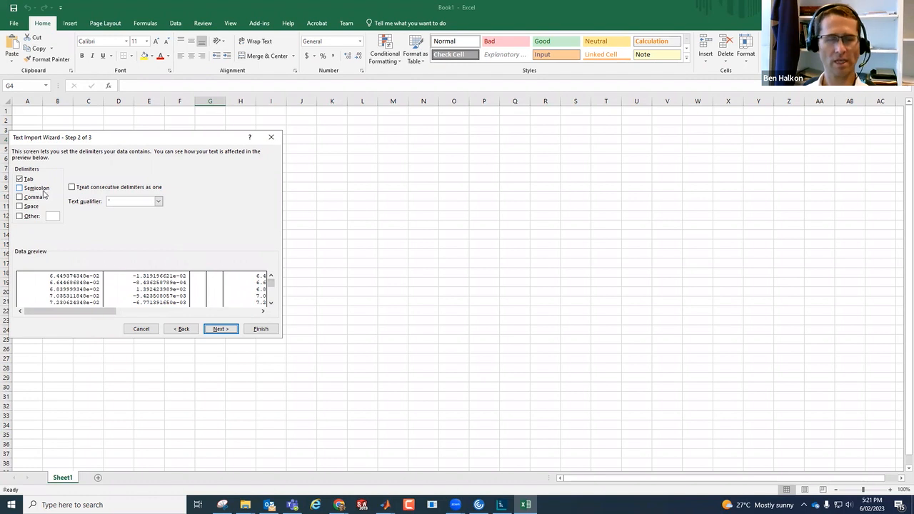
Review the remaining columns in the data preview, finish the Tab-delimited import, and auto-fit all column widths in the sheet.
{"action": "left_click", "coordinate": [206, 312]}
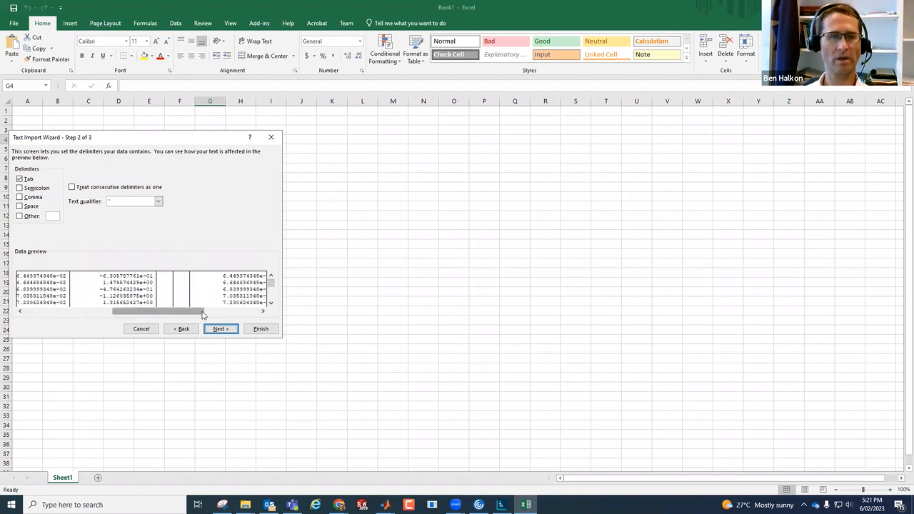
{"action": "left_click", "coordinate": [211, 312]}
{"action": "left_click", "coordinate": [248, 313]}
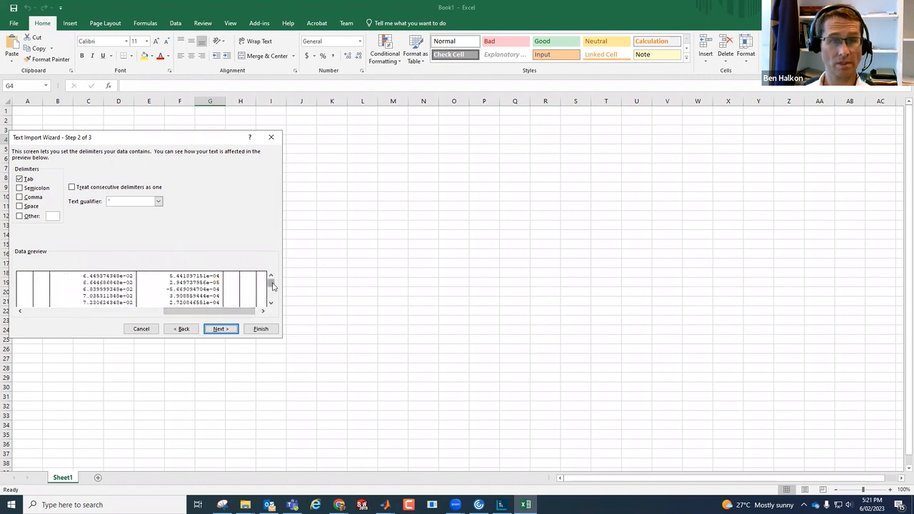
{"action": "left_click_drag", "start_coordinate": [230, 314], "coordinate": [71, 312]}
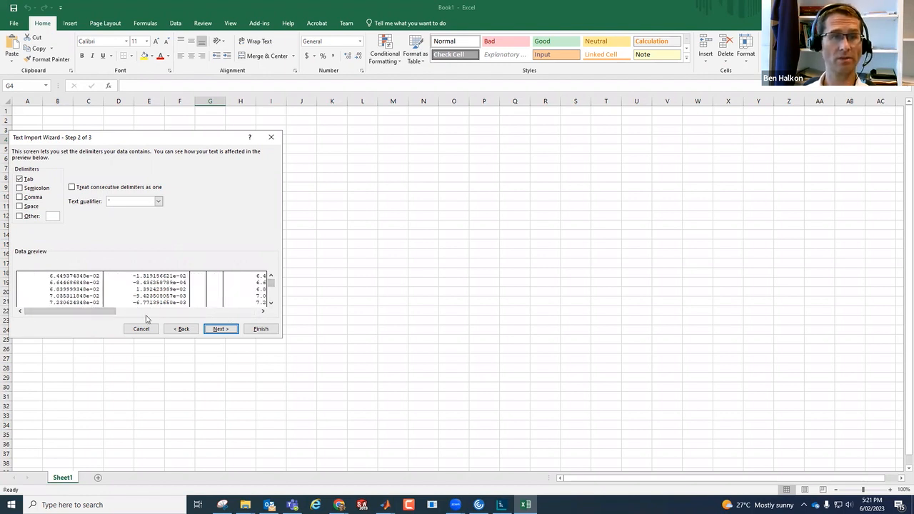
{"action": "left_click", "coordinate": [221, 312]}
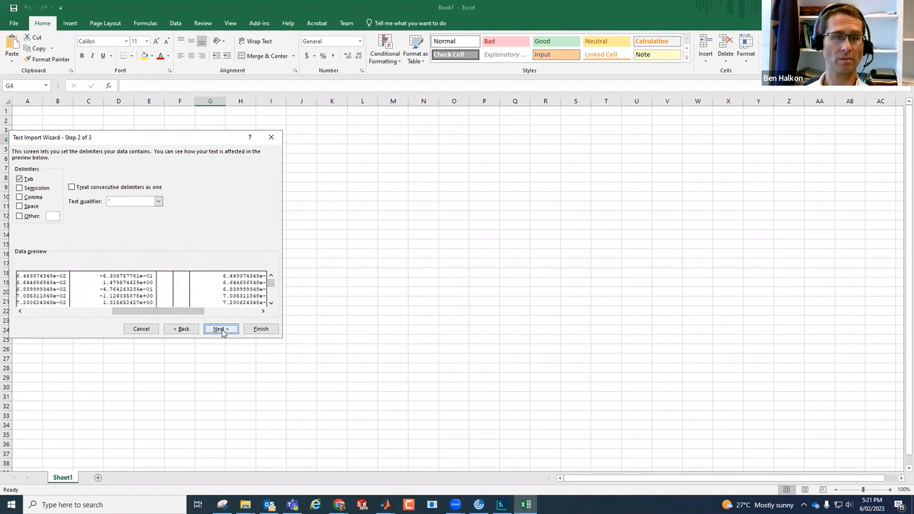
{"action": "left_click", "coordinate": [258, 328]}
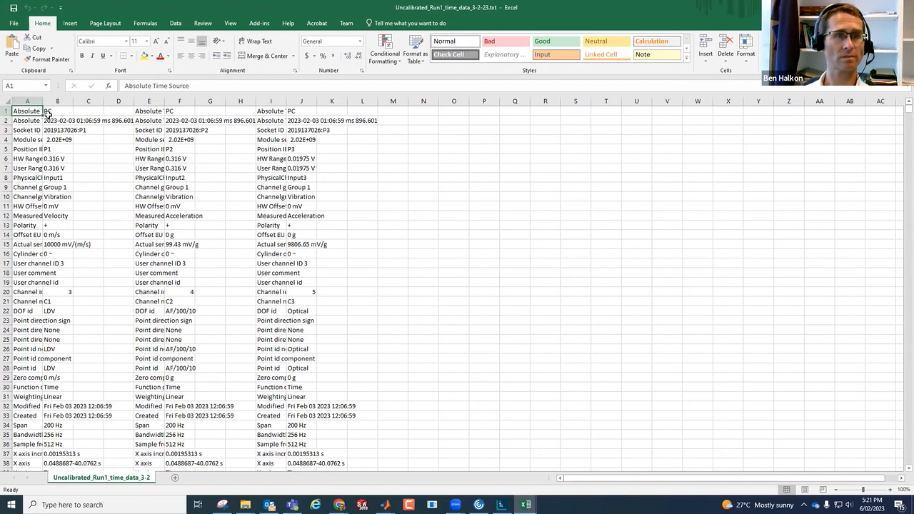
{"action": "left_click_drag", "start_coordinate": [6, 102], "coordinate": [29, 102]}
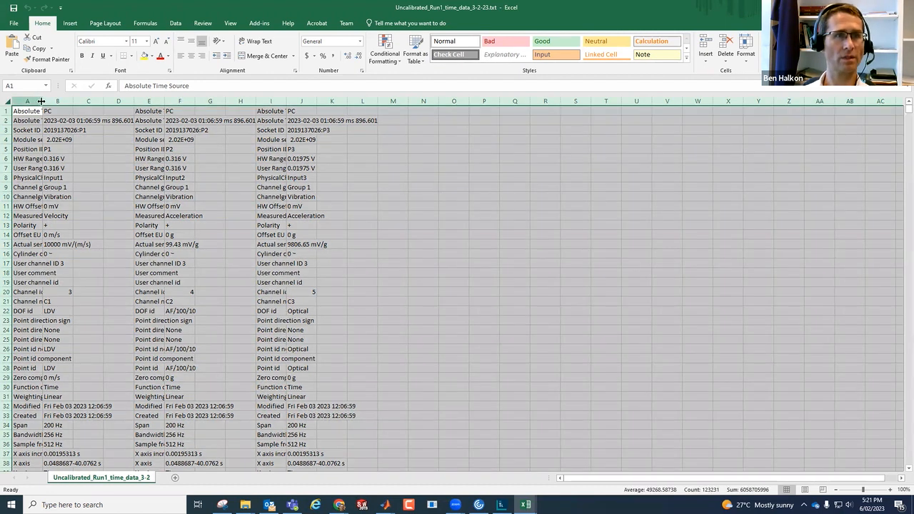
{"action": "double_click", "coordinate": [42, 101]}
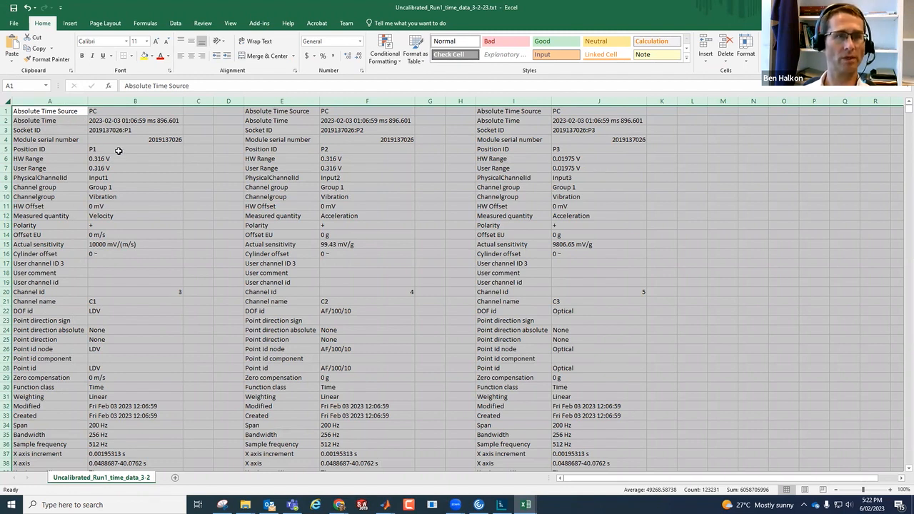
Examine the first channel's header entries for absolute time, measured quantity, point id node, DOF id and function class.
{"action": "left_click", "coordinate": [128, 122]}
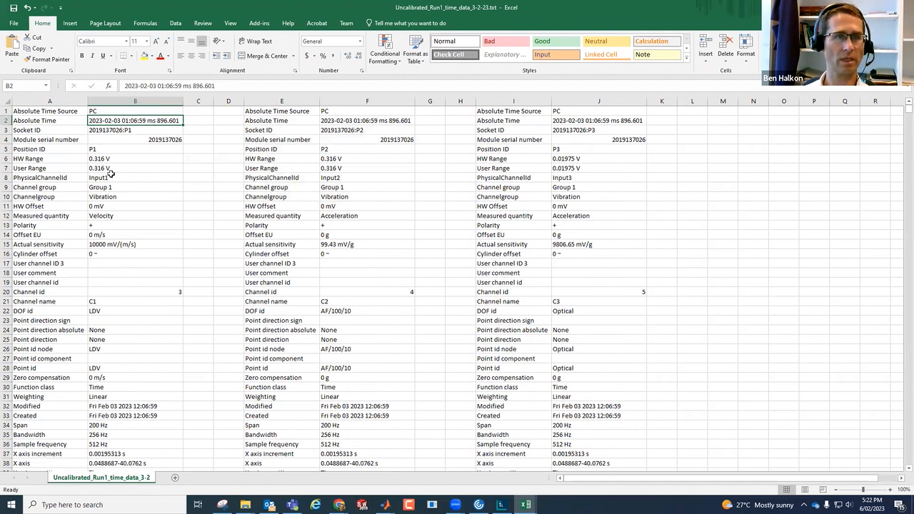
{"action": "left_click", "coordinate": [114, 215]}
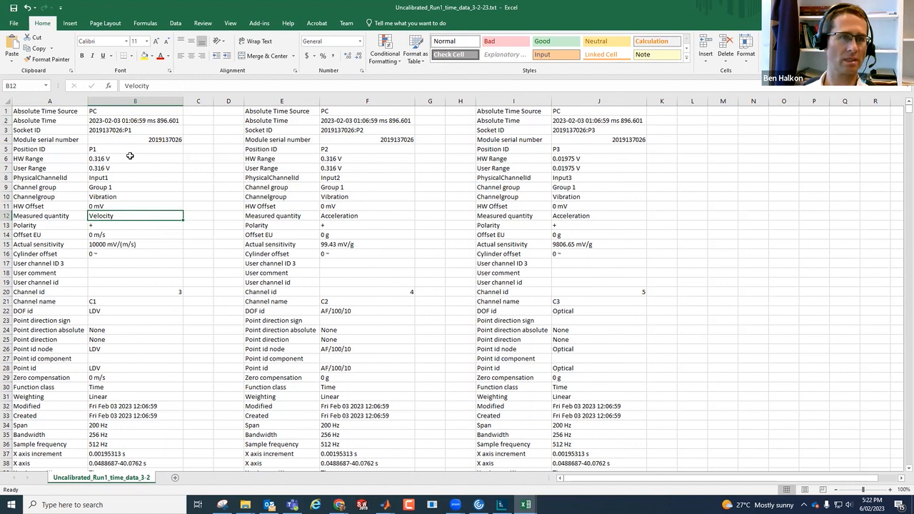
{"action": "left_click", "coordinate": [101, 350]}
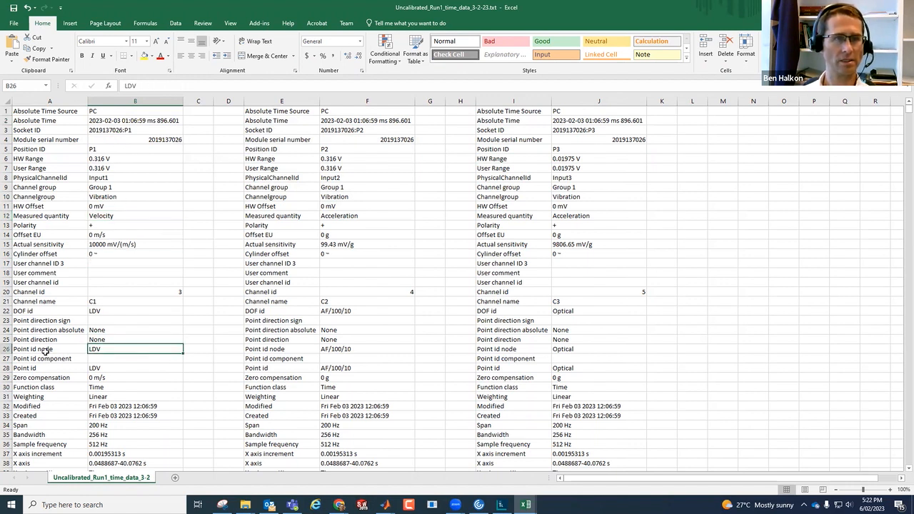
{"action": "left_click", "coordinate": [102, 311]}
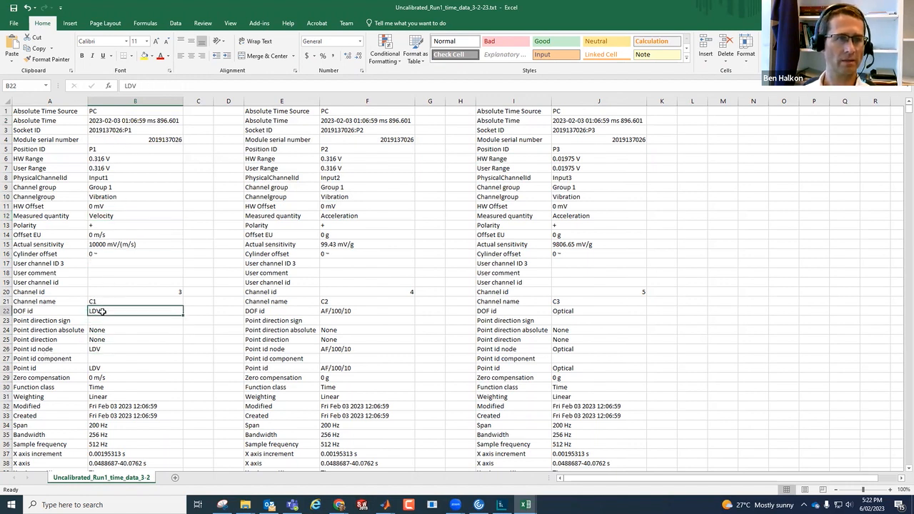
{"action": "left_click", "coordinate": [108, 388]}
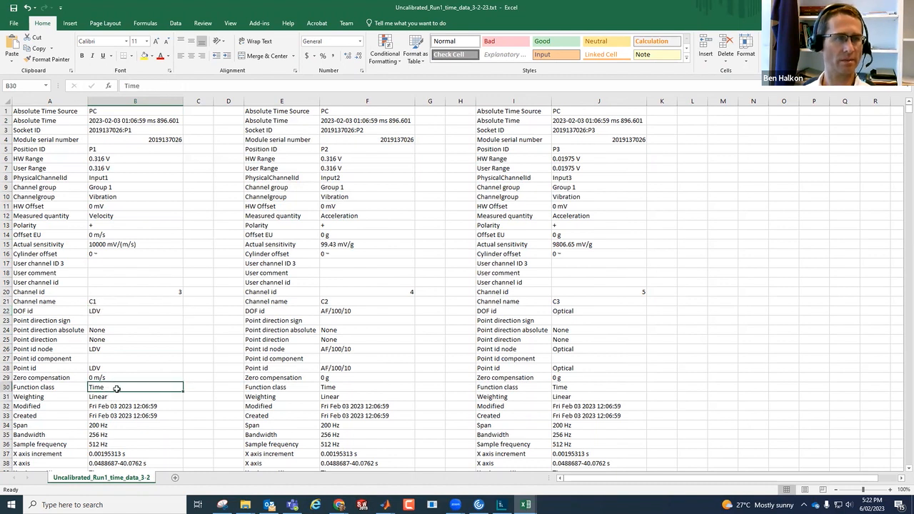
{"action": "scroll", "coordinate": [91, 373], "scroll_direction": "down", "scroll_amount": 4}
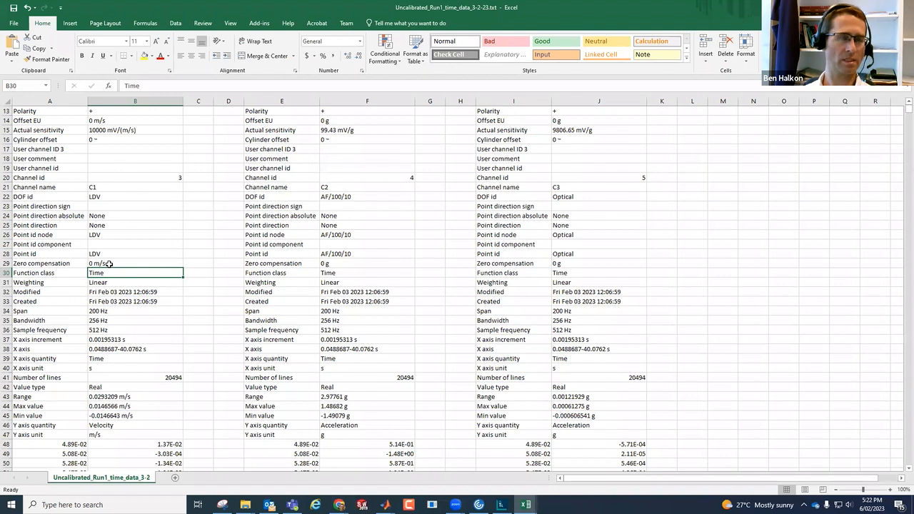
Examine the first channel's range, maximum and minimum values, and compare the Y axis quantity and unit with the second channel.
{"action": "left_click", "coordinate": [131, 396]}
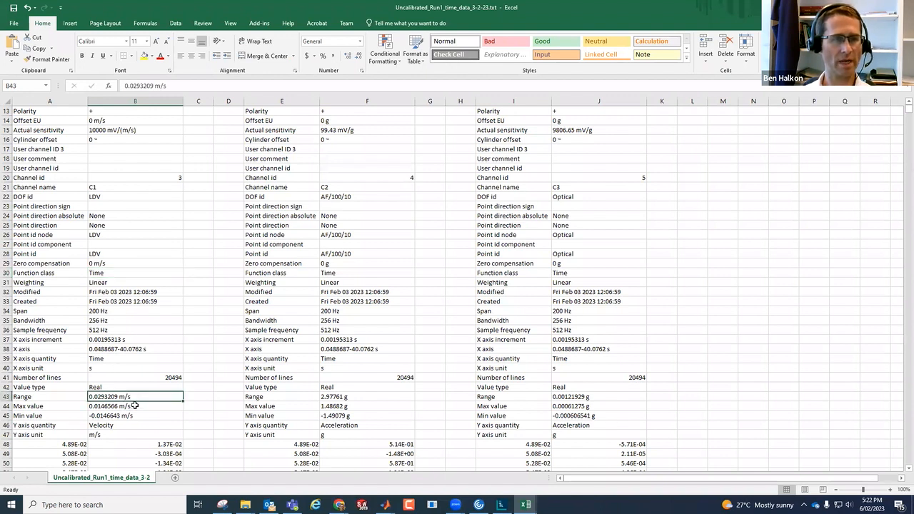
{"action": "left_click", "coordinate": [135, 407]}
{"action": "left_click", "coordinate": [137, 414]}
{"action": "left_click_drag", "start_coordinate": [134, 395], "coordinate": [134, 416]}
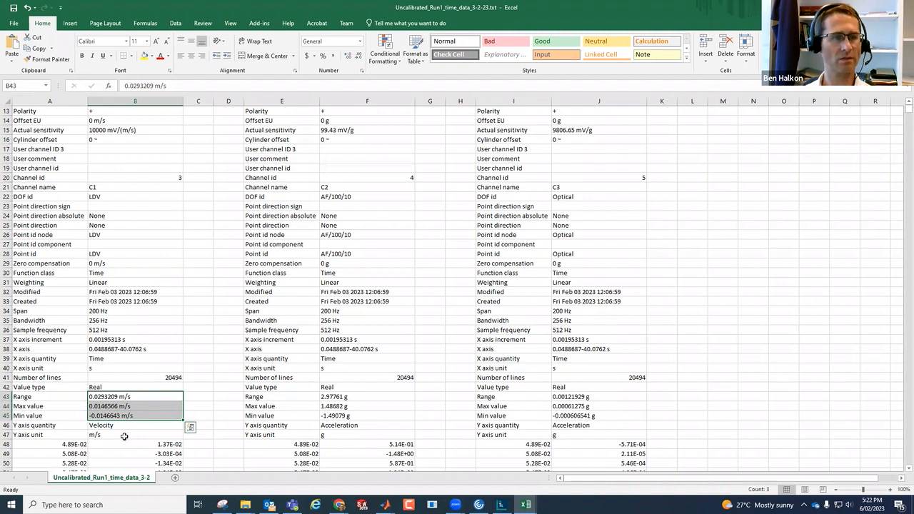
{"action": "left_click", "coordinate": [128, 399]}
{"action": "left_click", "coordinate": [129, 426]}
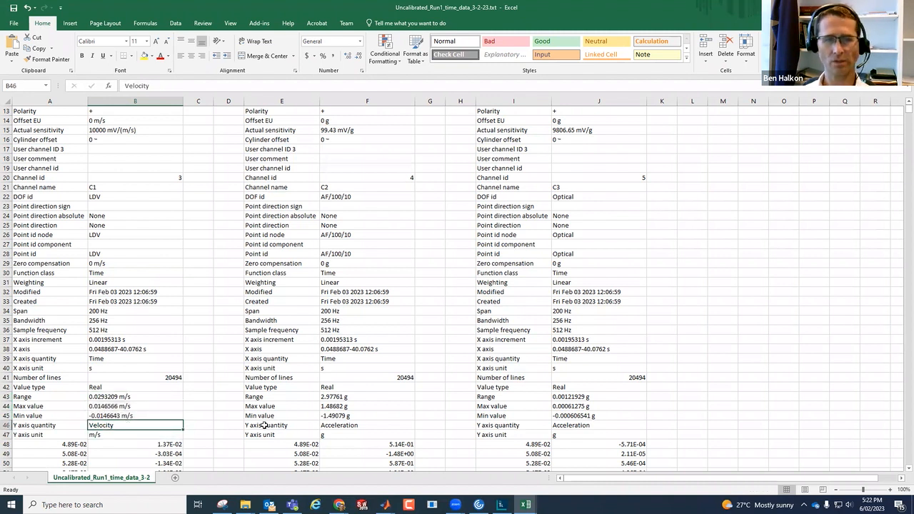
{"action": "left_click", "coordinate": [353, 426]}
{"action": "left_click", "coordinate": [352, 434]}
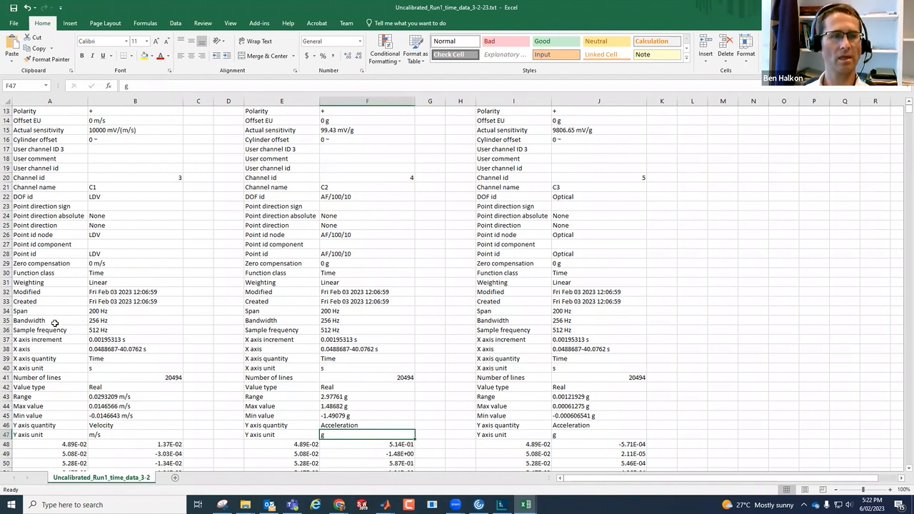
Check the first channel's sample frequency, X axis increment and X axis span against its first data row, row 48.
{"action": "left_click", "coordinate": [110, 330]}
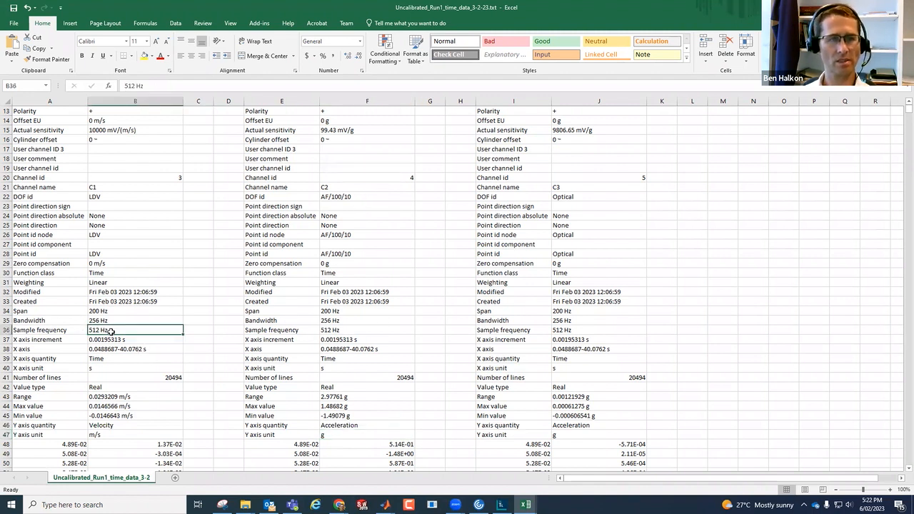
{"action": "left_click", "coordinate": [112, 339]}
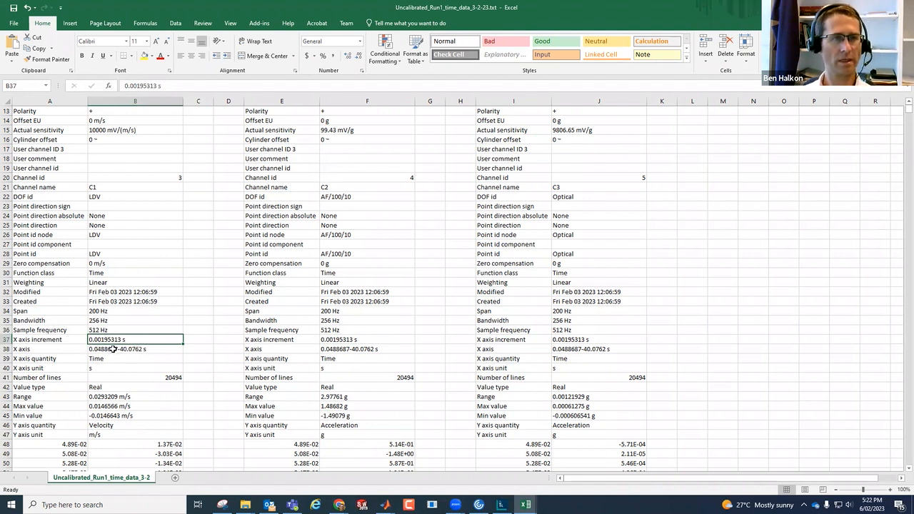
{"action": "left_click", "coordinate": [111, 350]}
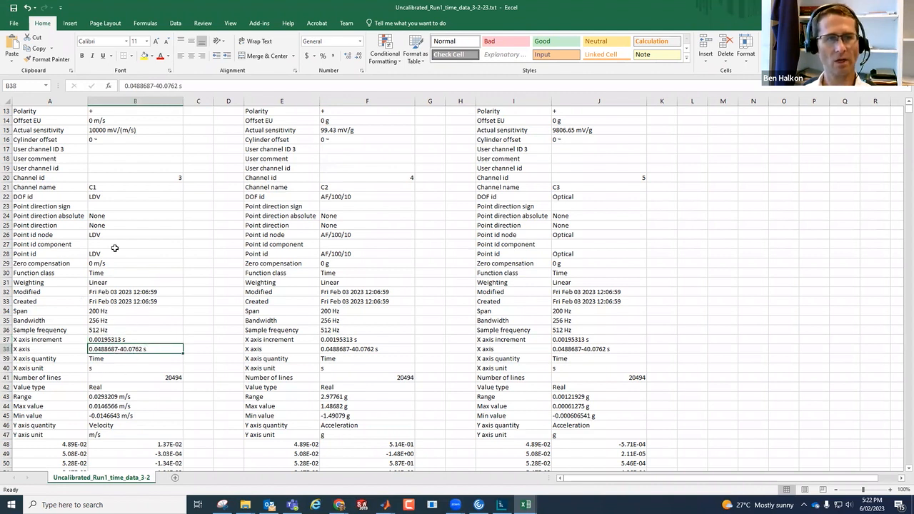
{"action": "scroll", "coordinate": [109, 322], "scroll_direction": "down", "scroll_amount": 4}
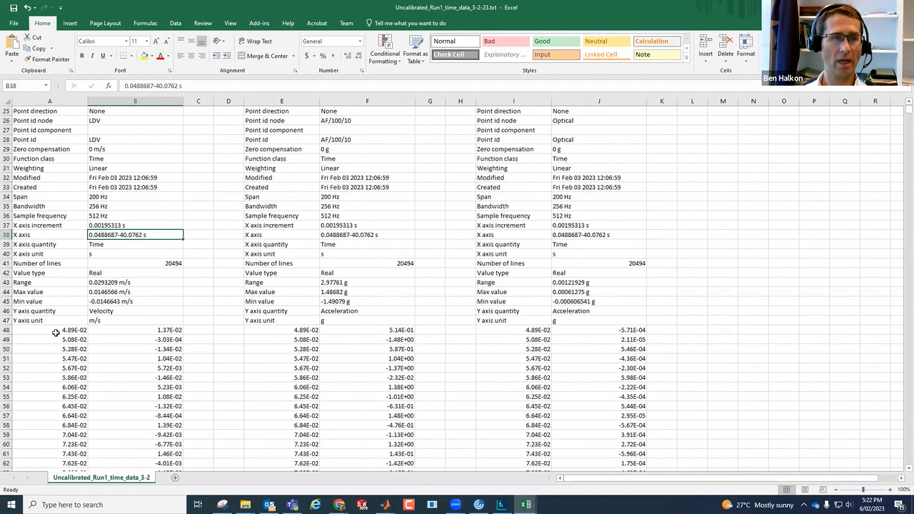
{"action": "left_click_drag", "start_coordinate": [50, 330], "coordinate": [170, 330]}
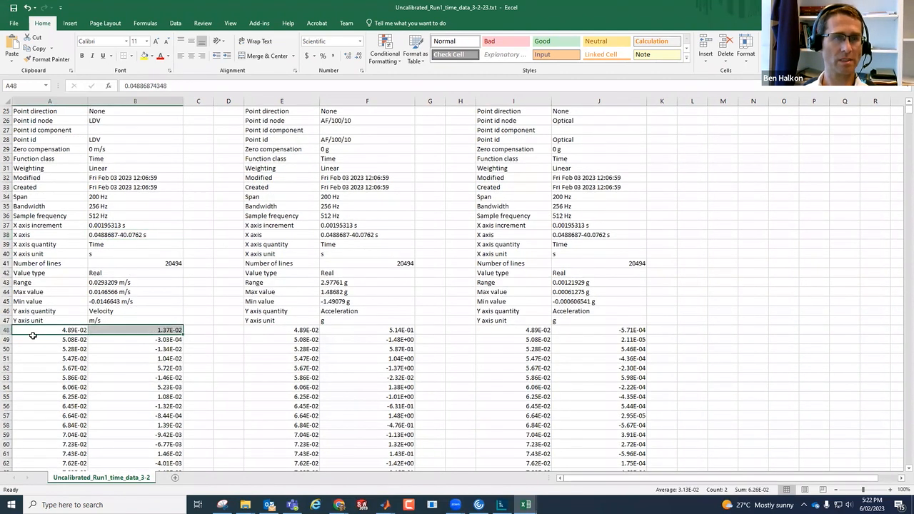
{"action": "left_click", "coordinate": [61, 330]}
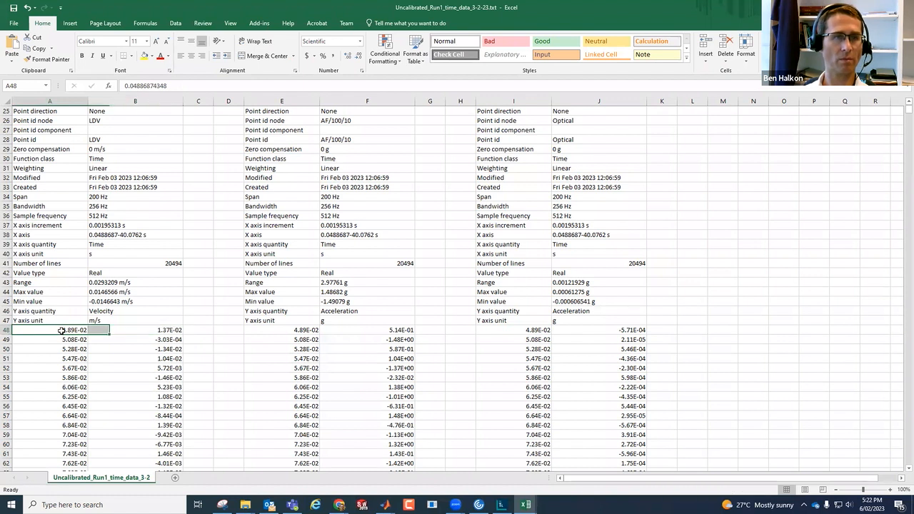
{"action": "left_click", "coordinate": [111, 225]}
{"action": "left_click", "coordinate": [52, 331]}
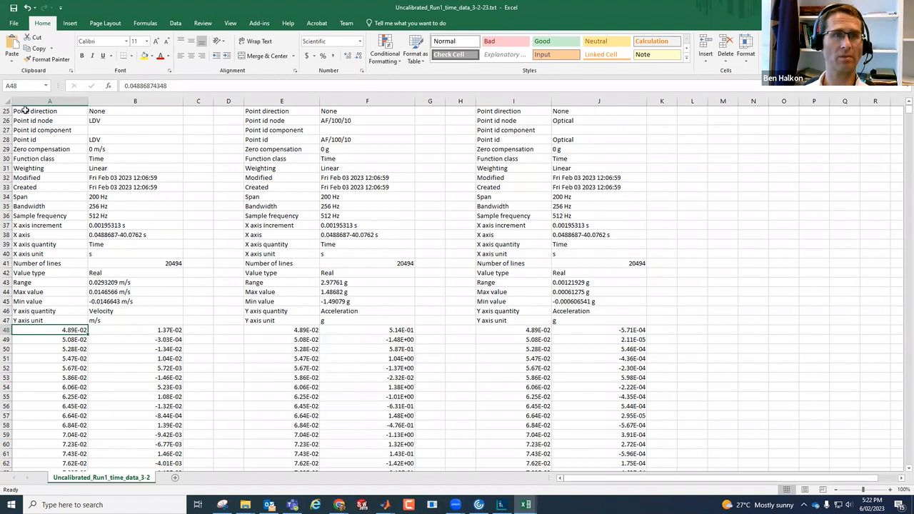
Set the number format of the entire sheet to General and select the first time value in A48.
{"action": "left_click", "coordinate": [3, 102]}
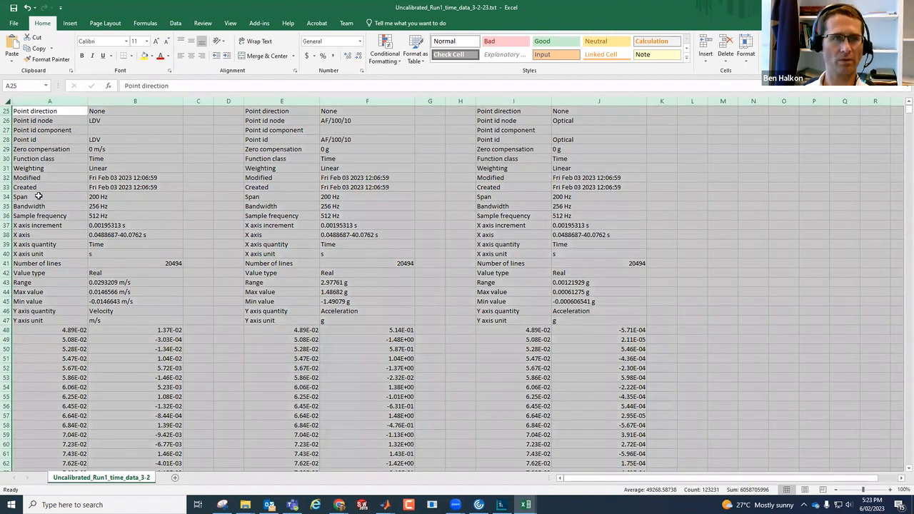
{"action": "left_click", "coordinate": [360, 41]}
{"action": "left_click", "coordinate": [333, 61]}
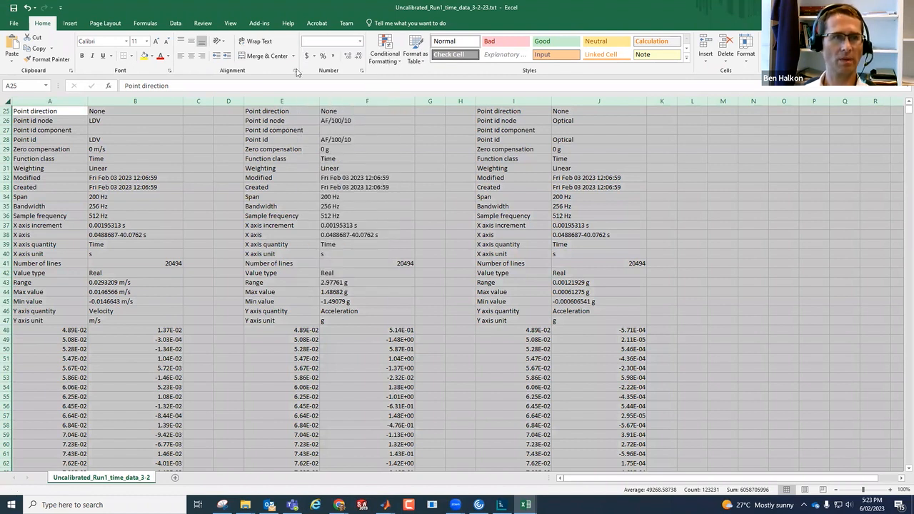
{"action": "left_click", "coordinate": [53, 332]}
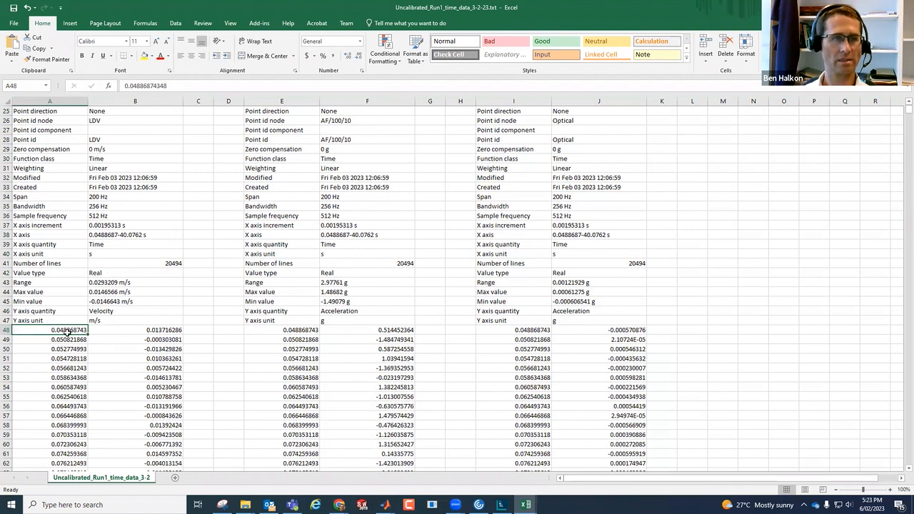
Inspect successive time values in column A from row 48 and look through the full length of the data.
{"action": "left_click_drag", "start_coordinate": [68, 332], "coordinate": [69, 425]}
{"action": "left_click", "coordinate": [70, 333]}
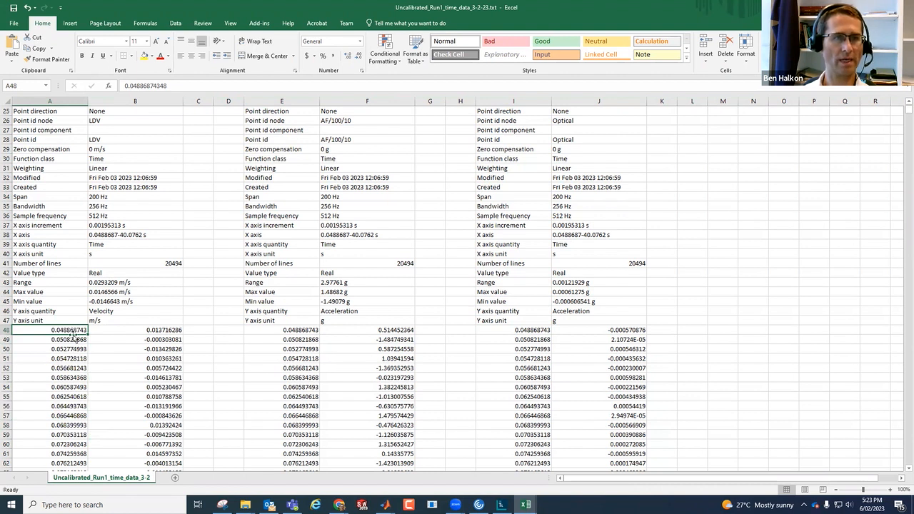
{"action": "left_click", "coordinate": [64, 340]}
{"action": "key", "text": "Down"}
{"action": "key", "text": "Down"}
{"action": "key", "text": "Down"}
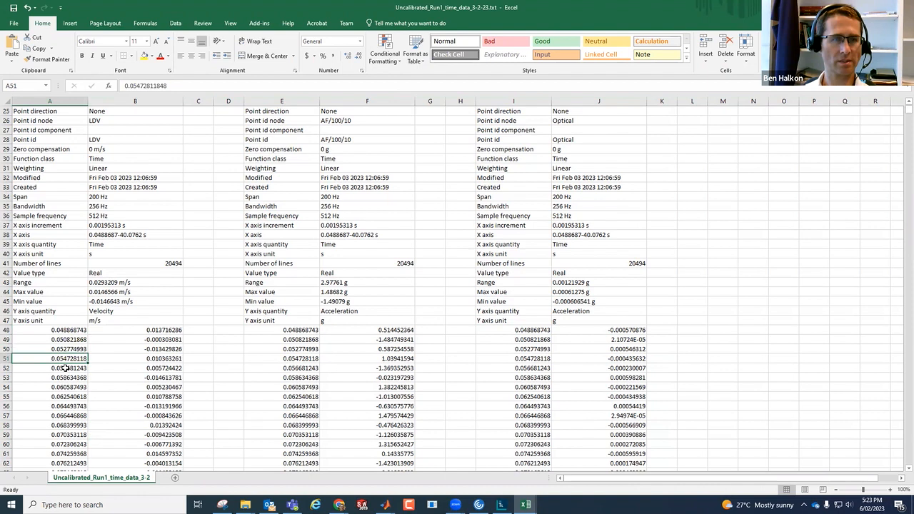
{"action": "scroll", "coordinate": [625, 255], "scroll_direction": "down", "scroll_amount": 6}
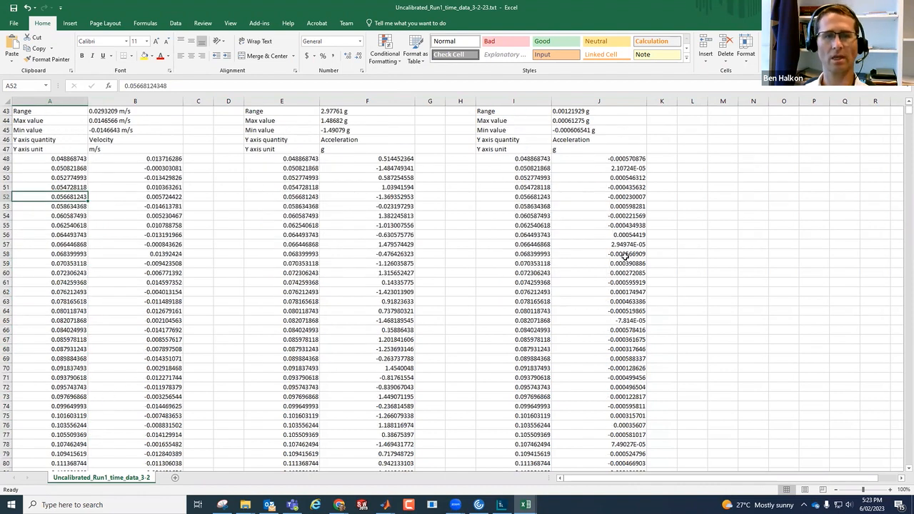
{"action": "left_click_drag", "start_coordinate": [900, 115], "coordinate": [900, 475]}
{"action": "left_click_drag", "start_coordinate": [899, 412], "coordinate": [899, 105]}
{"action": "scroll", "coordinate": [101, 168], "scroll_direction": "down", "scroll_amount": 10}
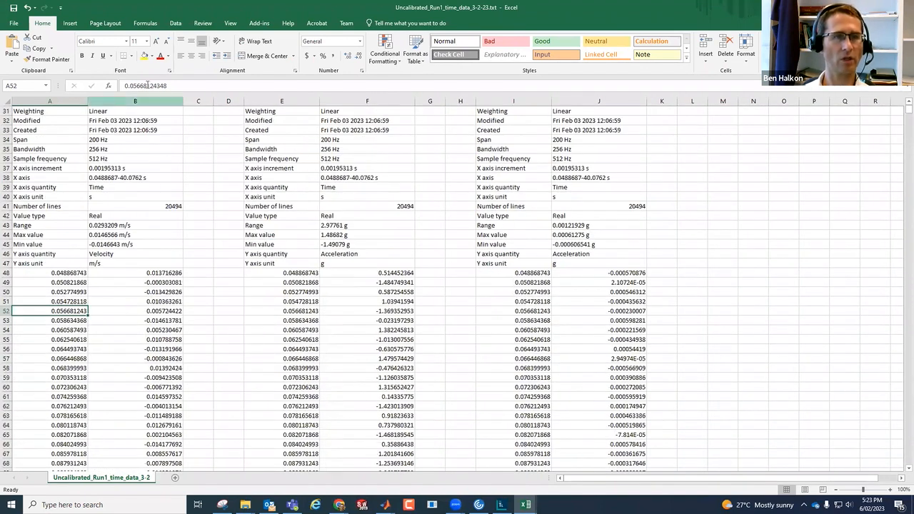
Insert a blank column between the first channel's time values in column A and its velocity values in column B.
{"action": "left_click", "coordinate": [119, 101]}
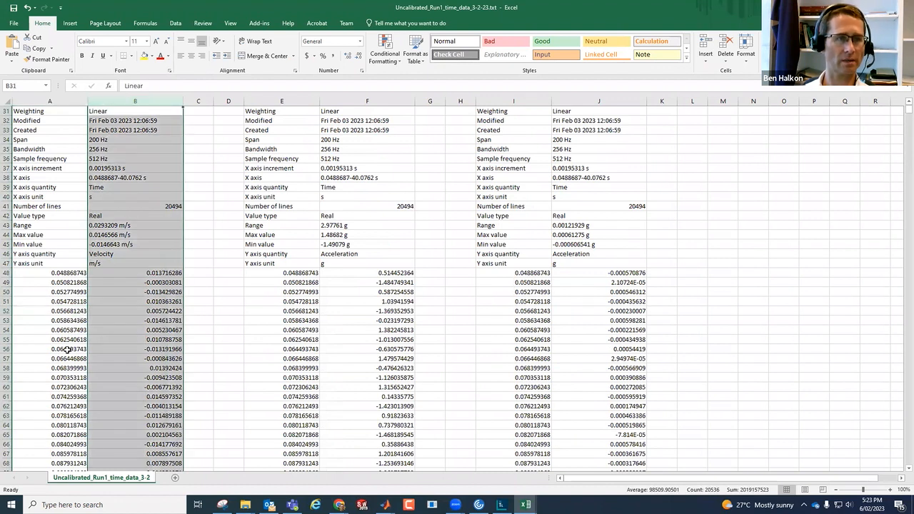
{"action": "right_click", "coordinate": [116, 97]}
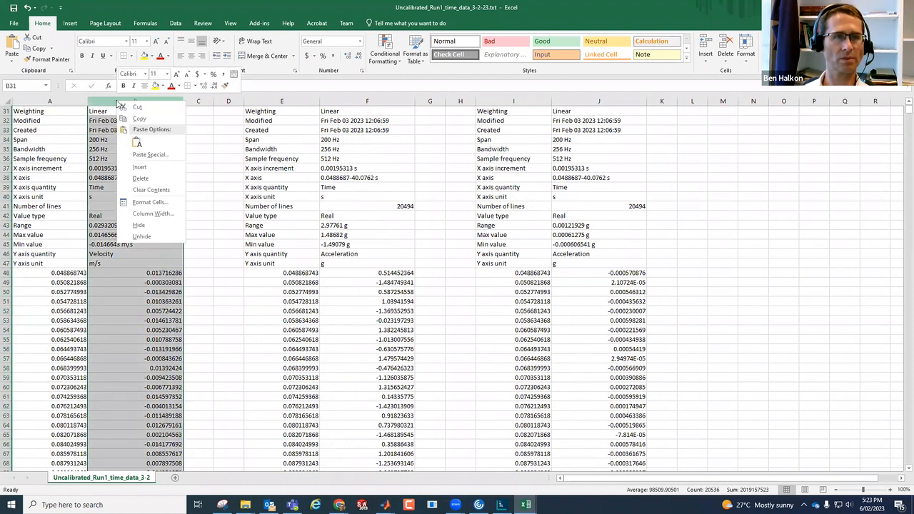
{"action": "left_click", "coordinate": [140, 169]}
Calculate the first sampling interval in B49 with the formula =A49-A48.
{"action": "left_click", "coordinate": [111, 282]}
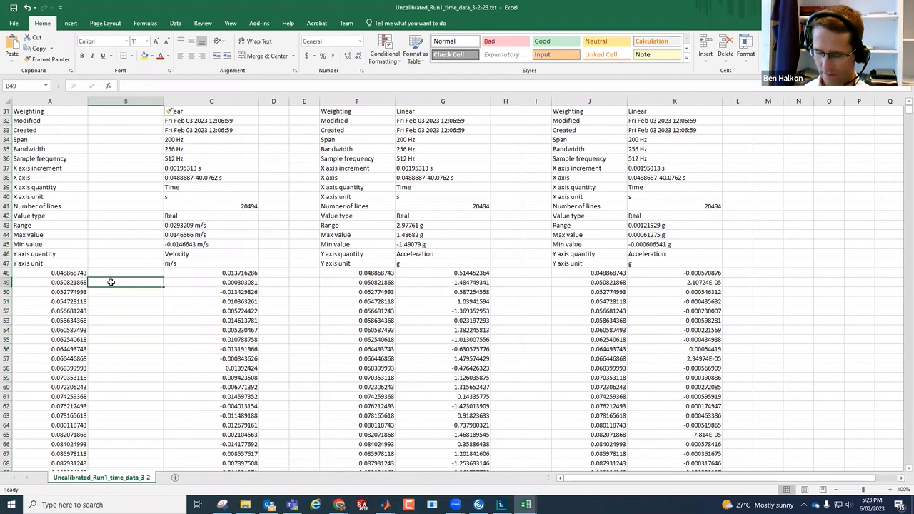
{"action": "type", "text": "="}
{"action": "key", "text": "Left"}
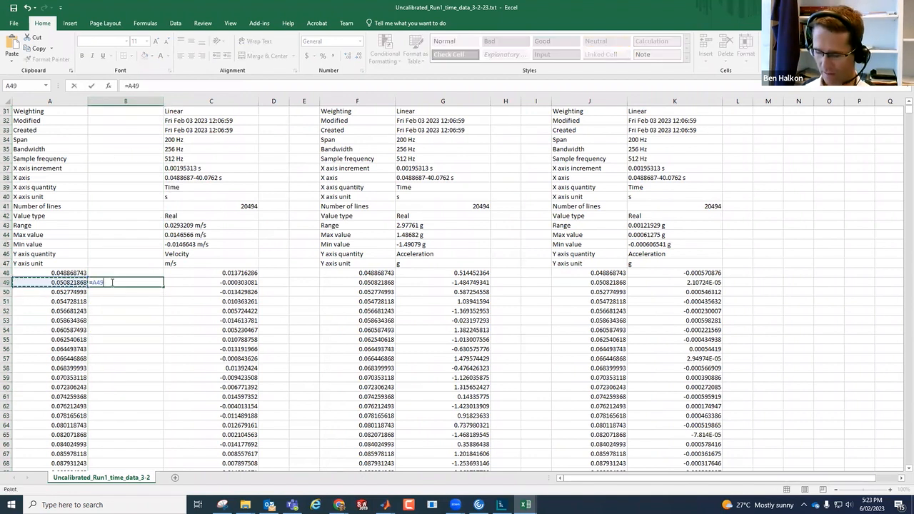
{"action": "type", "text": "-"}
{"action": "key", "text": "Up"}
{"action": "key", "text": "Left"}
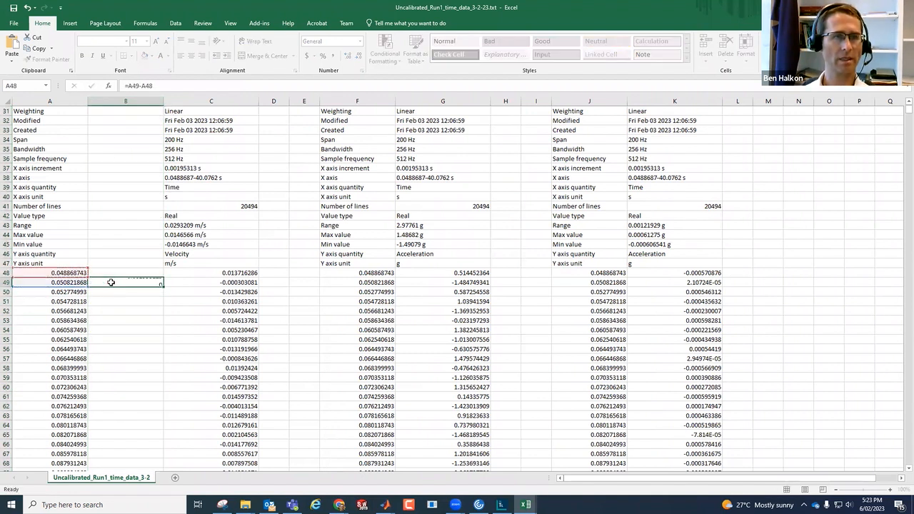
{"action": "key", "text": "Return"}
Fill the time-difference formula from B49 down the full length of the data and check the intervals against column A.
{"action": "left_click", "coordinate": [111, 282]}
{"action": "scroll", "coordinate": [178, 286], "scroll_direction": "up", "scroll_amount": 5}
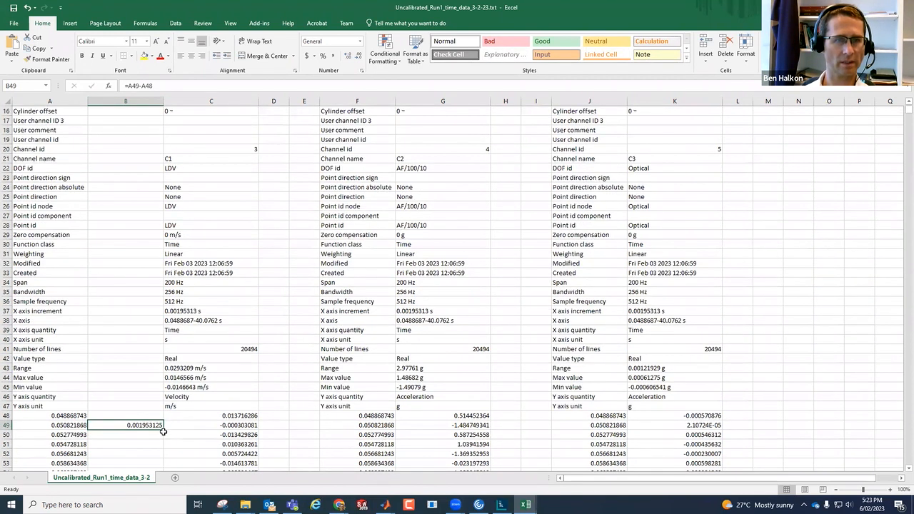
{"action": "double_click", "coordinate": [162, 428]}
{"action": "scroll", "coordinate": [137, 353], "scroll_direction": "down", "scroll_amount": 9}
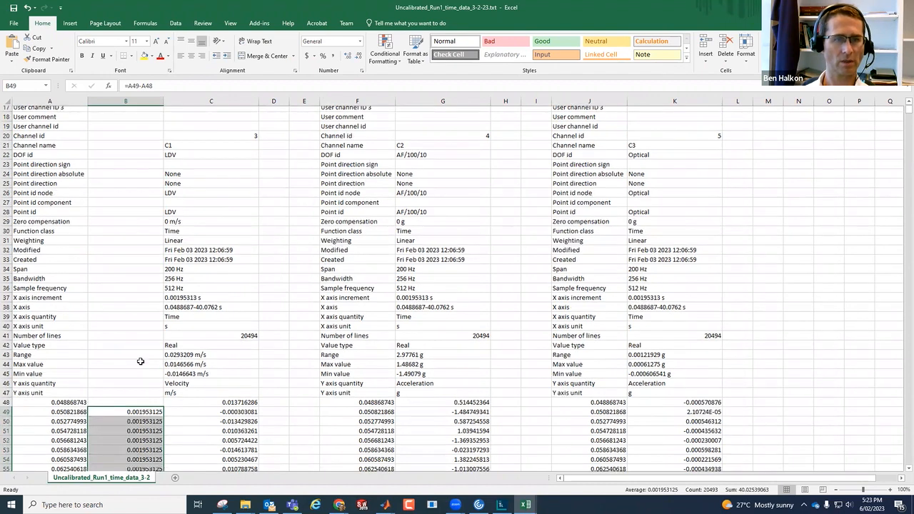
{"action": "scroll", "coordinate": [137, 350], "scroll_direction": "down", "scroll_amount": 8}
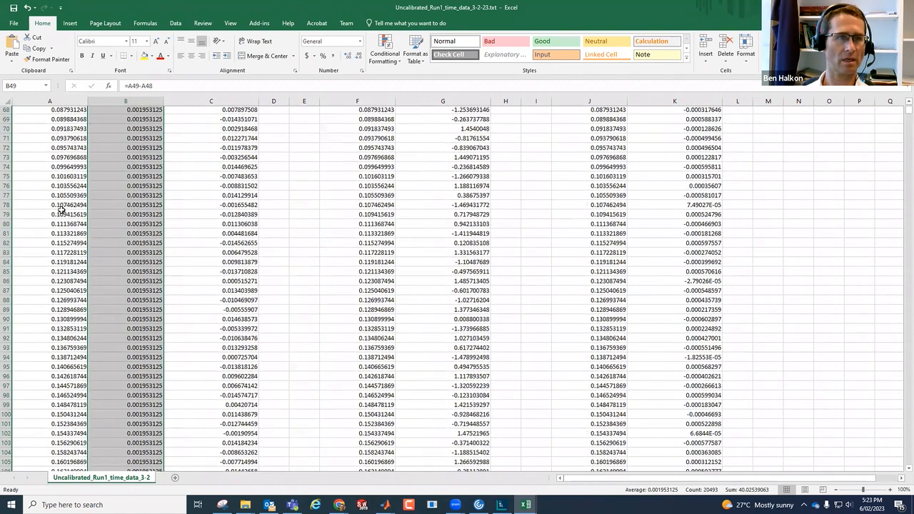
{"action": "scroll", "coordinate": [61, 210], "scroll_direction": "up", "scroll_amount": 1}
{"action": "left_click", "coordinate": [61, 207]}
{"action": "scroll", "coordinate": [270, 279], "scroll_direction": "up", "scroll_amount": 10}
Examine the first channel's velocity values from C48 down and compare the three channels' point id nodes in row 26.
{"action": "left_click", "coordinate": [232, 244]}
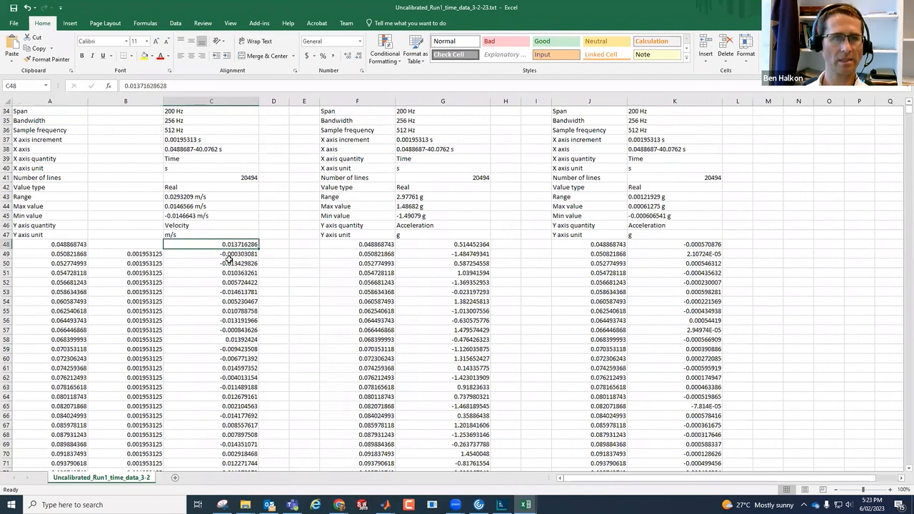
{"action": "left_click_drag", "start_coordinate": [239, 247], "coordinate": [261, 337]}
{"action": "scroll", "coordinate": [189, 220], "scroll_direction": "up", "scroll_amount": 3}
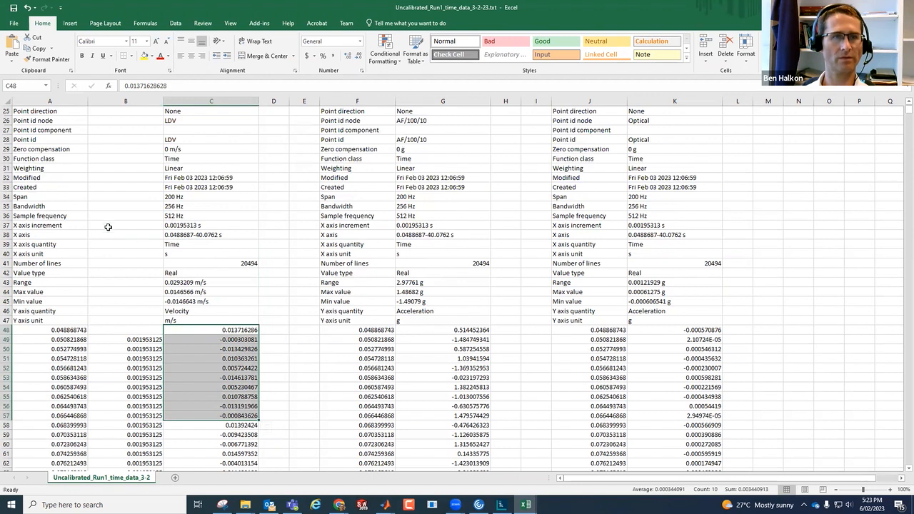
{"action": "left_click", "coordinate": [173, 120]}
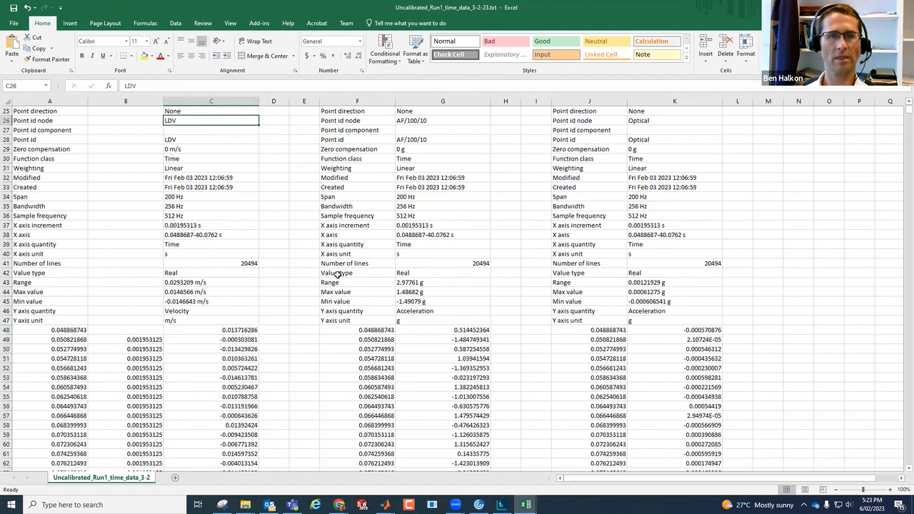
{"action": "left_click", "coordinate": [418, 120]}
{"action": "left_click", "coordinate": [642, 120]}
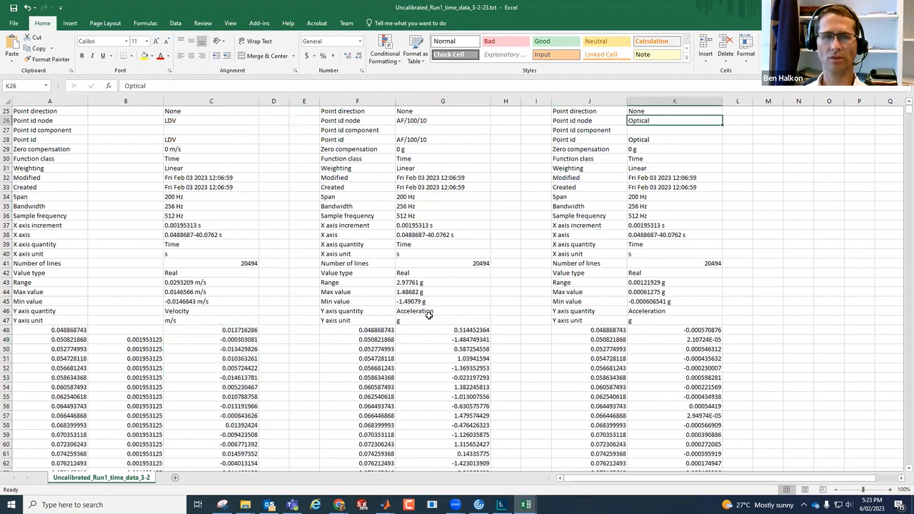
Plot the second channel's time and acceleration data in F48:G72 as a scatter chart with straight lines and no markers.
{"action": "left_click_drag", "start_coordinate": [348, 333], "coordinate": [474, 444]}
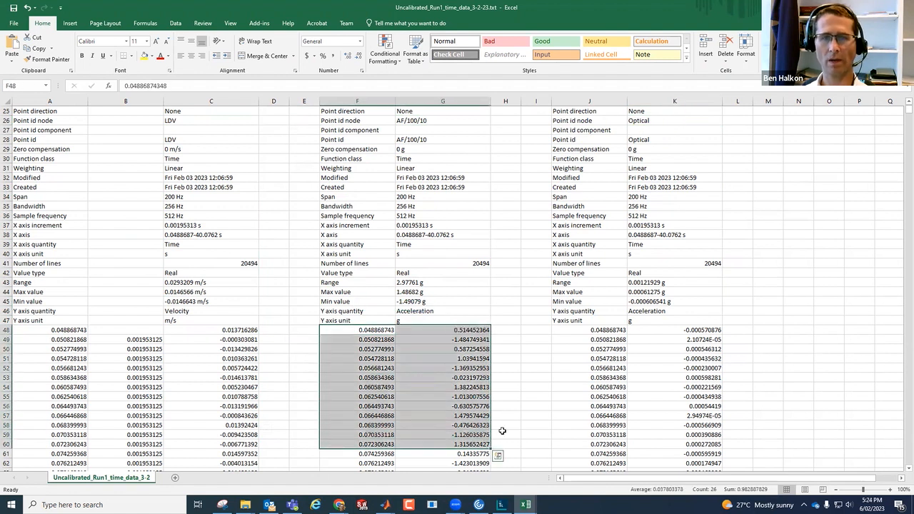
{"action": "scroll", "coordinate": [479, 366], "scroll_direction": "down", "scroll_amount": 5}
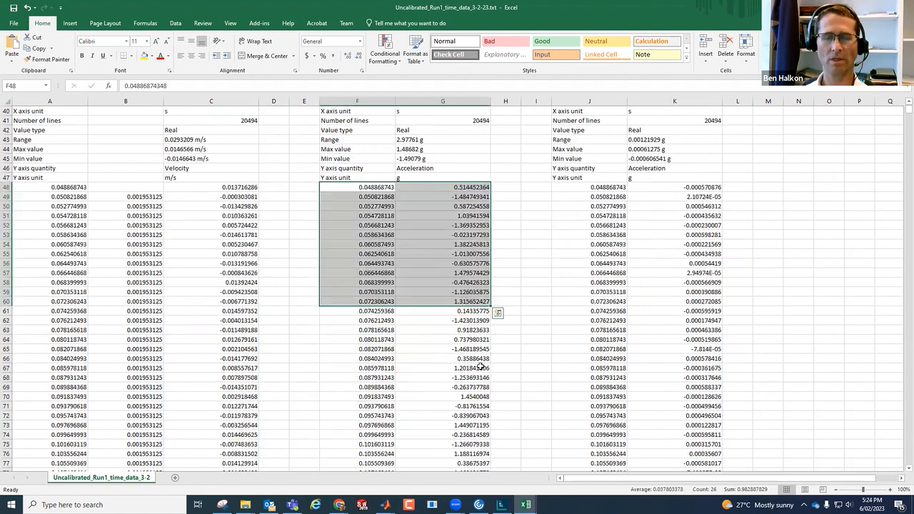
{"action": "left_click", "coordinate": [475, 418], "text": "shift"}
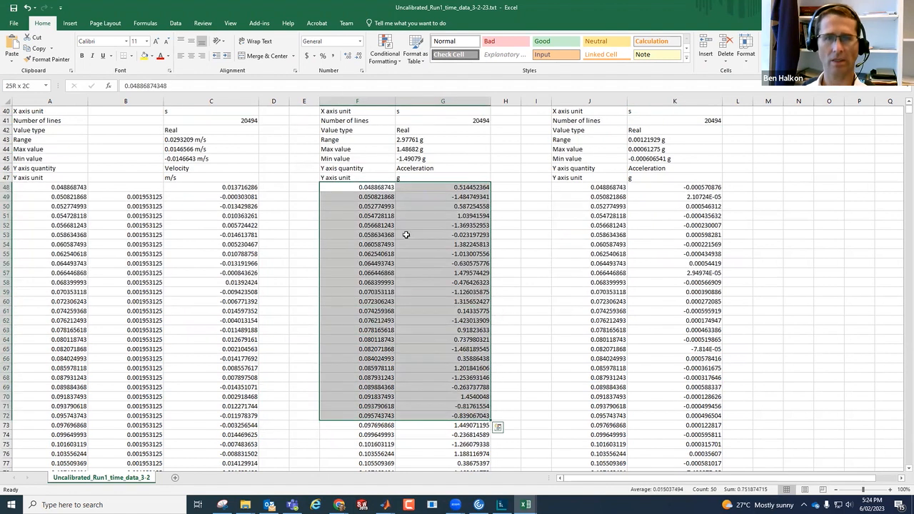
{"action": "left_click", "coordinate": [70, 23]}
{"action": "left_click", "coordinate": [408, 51]}
{"action": "left_click", "coordinate": [410, 56]}
{"action": "left_click", "coordinate": [424, 59]}
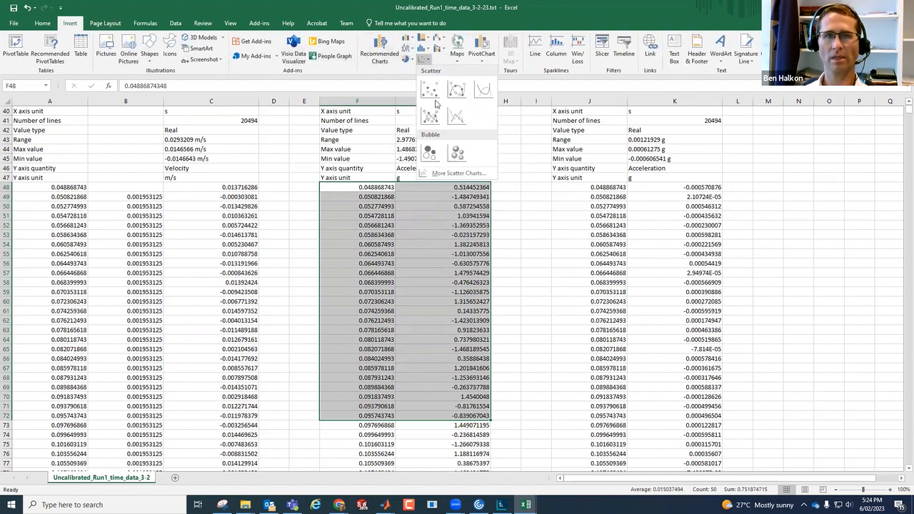
{"action": "left_click", "coordinate": [456, 120]}
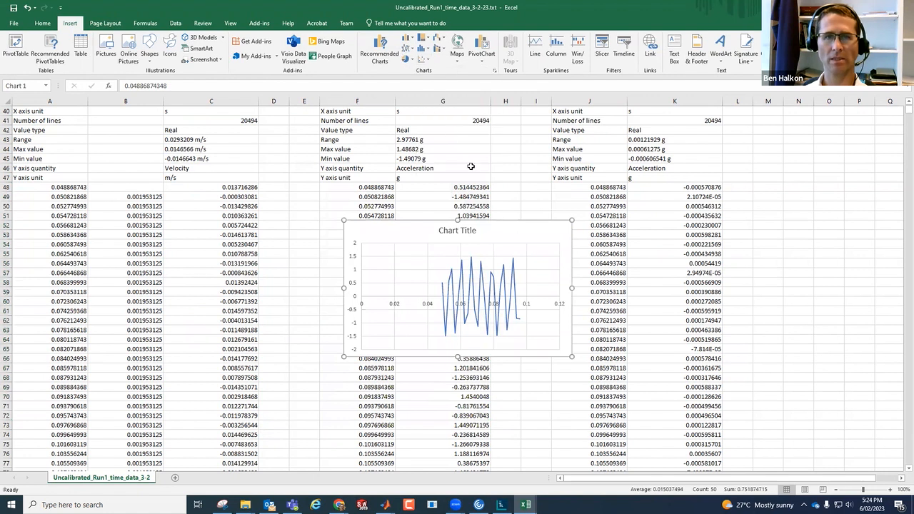
Move the acceleration chart to a new sheet named AF-100-10.
{"action": "right_click", "coordinate": [508, 236]}
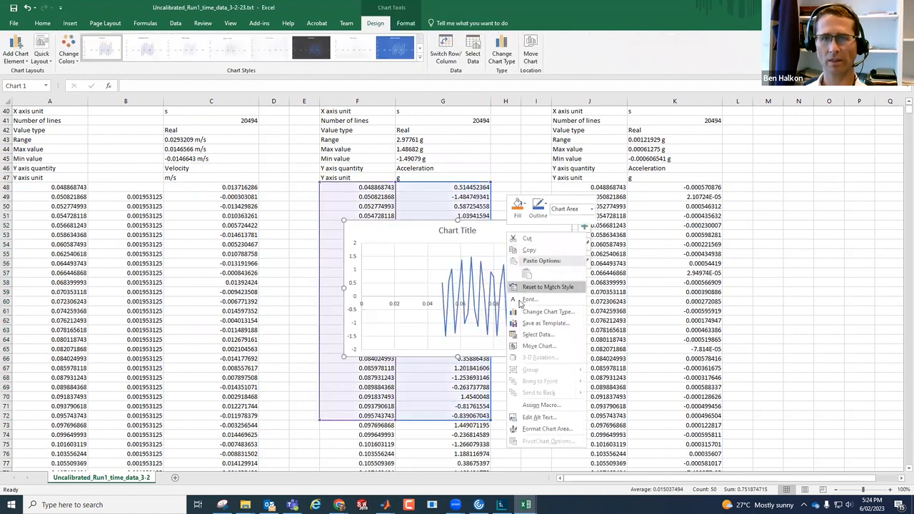
{"action": "left_click", "coordinate": [537, 347]}
{"action": "left_click", "coordinate": [508, 327]}
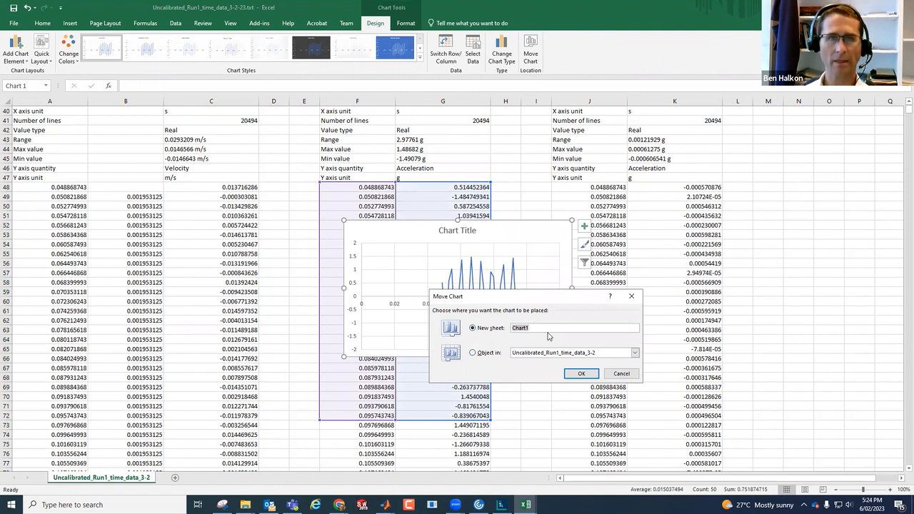
{"action": "type", "text": "AF/100/"}
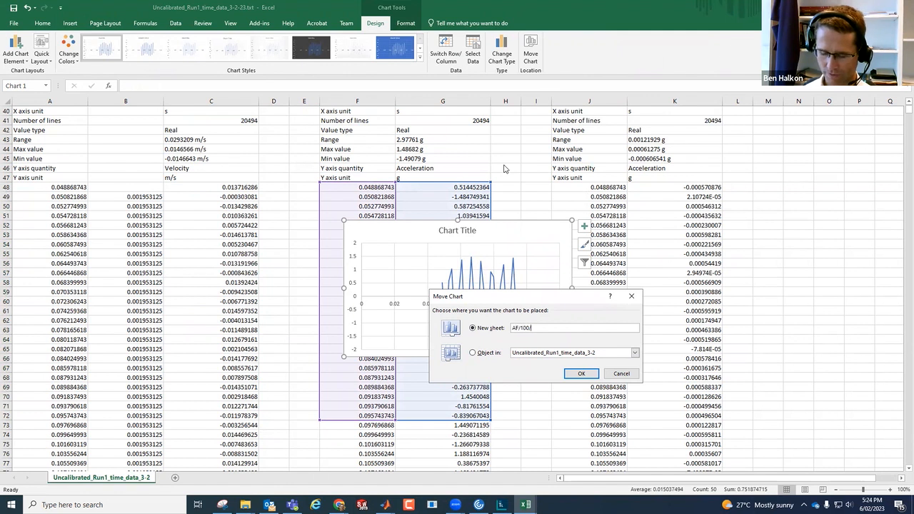
{"action": "left_click", "coordinate": [580, 375]}
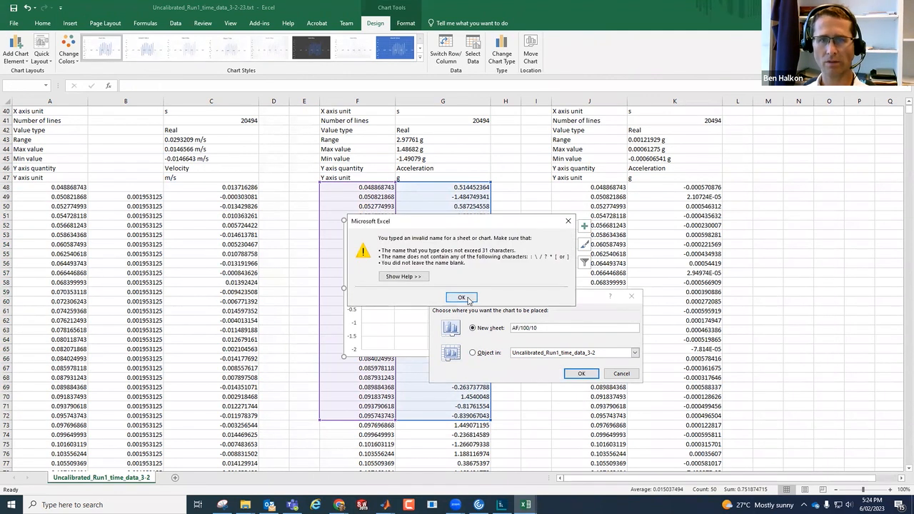
{"action": "left_click", "coordinate": [463, 298]}
{"action": "left_click", "coordinate": [518, 329]}
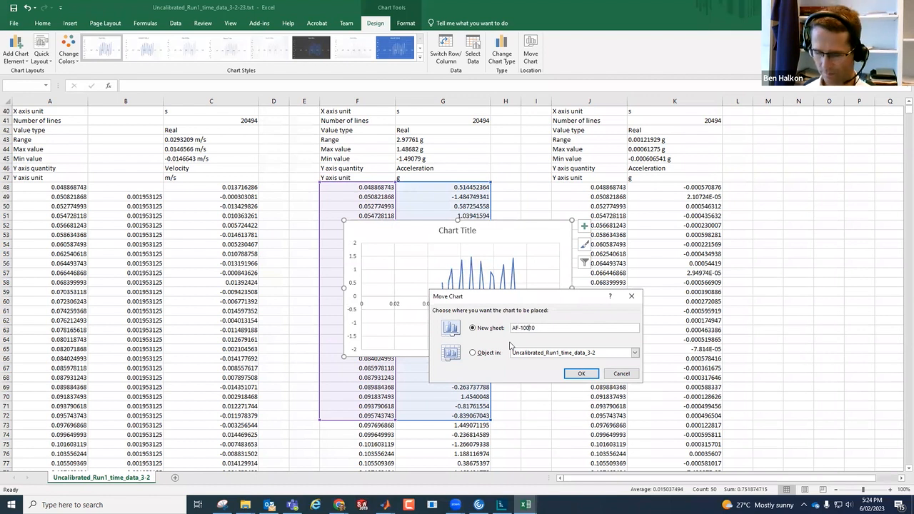
{"action": "key", "text": "Return"}
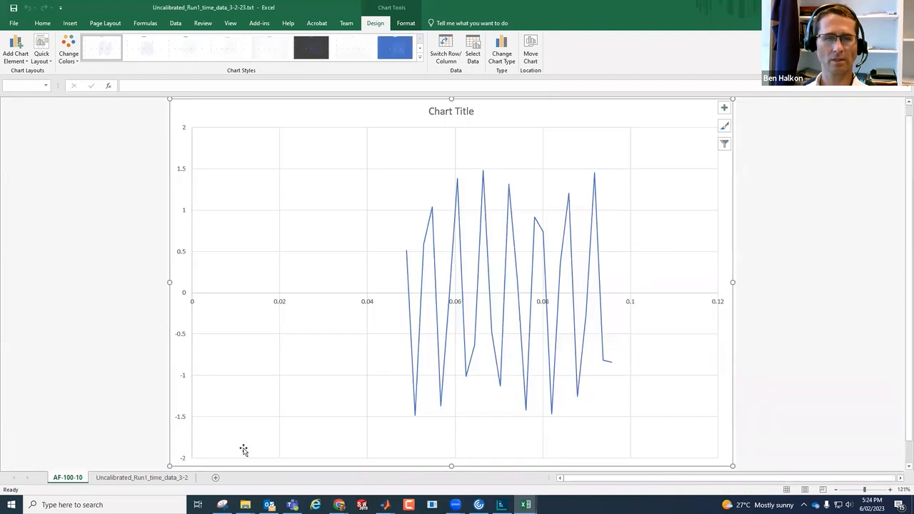
Open the X values range of the chart's data series for editing.
{"action": "right_click", "coordinate": [322, 252]}
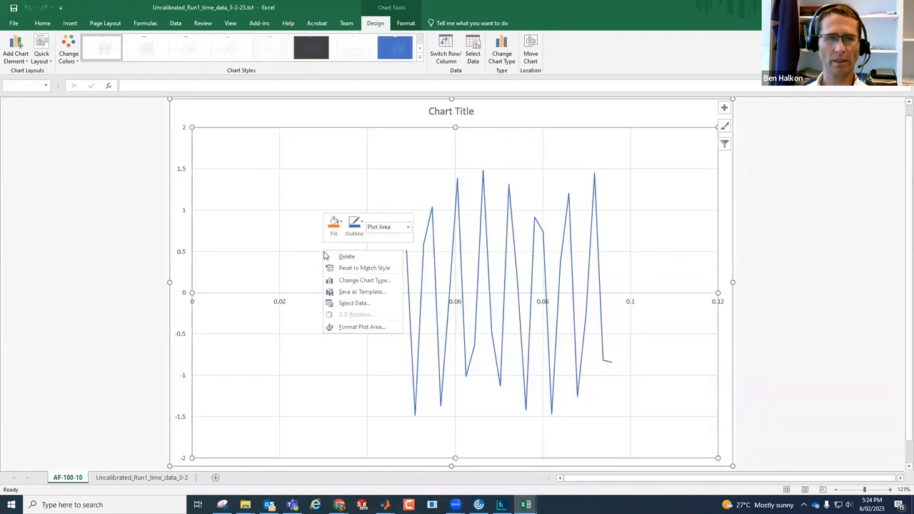
{"action": "left_click", "coordinate": [354, 304]}
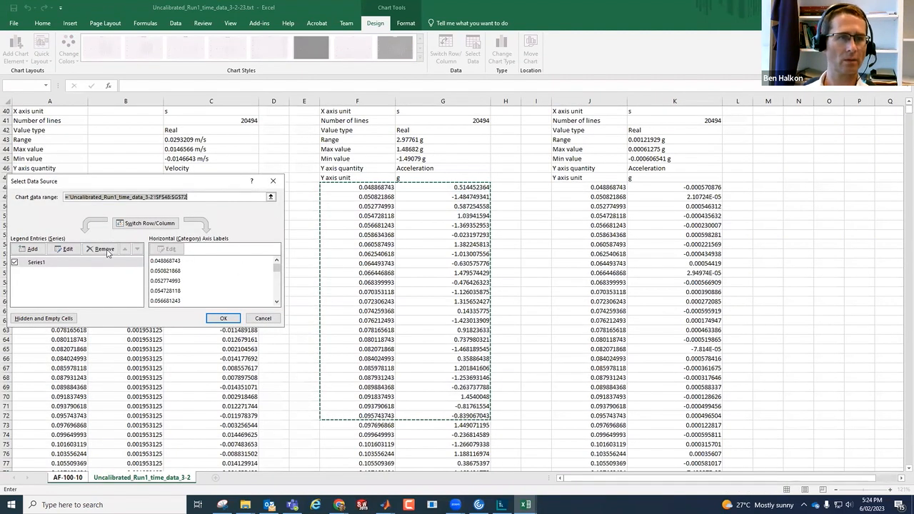
{"action": "left_click", "coordinate": [64, 249]}
{"action": "left_click", "coordinate": [162, 254]}
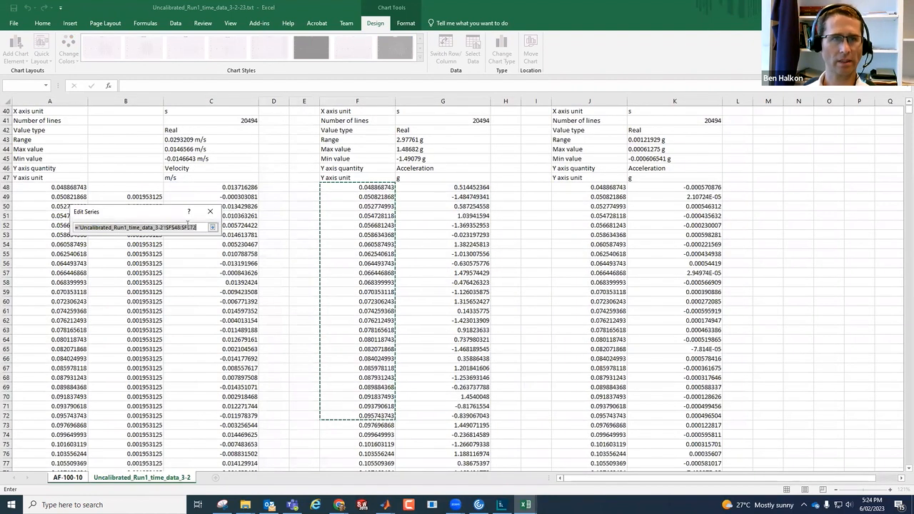
Look further down the data and try to extend the series X values range to F48:F1026.
{"action": "mouse_move", "coordinate": [903, 116]}
{"action": "left_mouse_down"}
{"action": "mouse_move", "coordinate": [900, 152]}
{"action": "mouse_move", "coordinate": [900, 130]}
{"action": "left_mouse_up"}
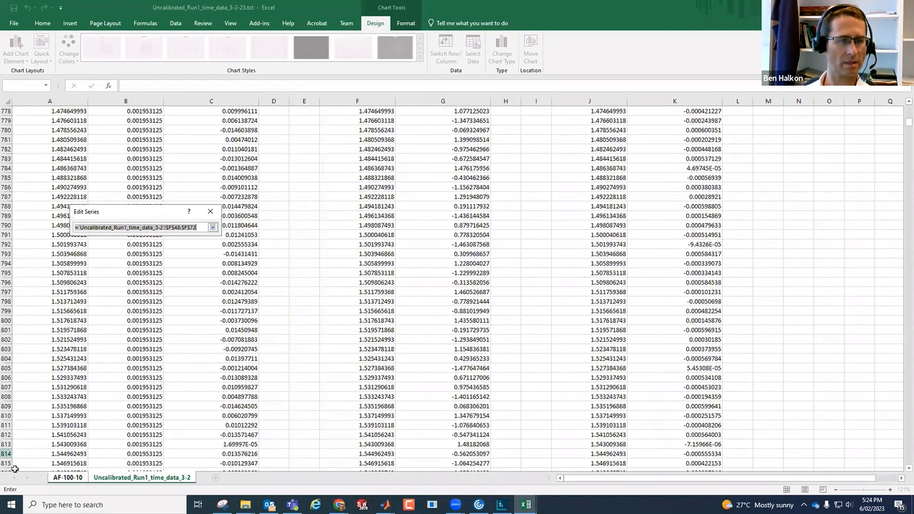
{"action": "scroll", "coordinate": [42, 438], "scroll_direction": "down", "scroll_amount": 6}
{"action": "scroll", "coordinate": [42, 438], "scroll_direction": "down", "scroll_amount": 8}
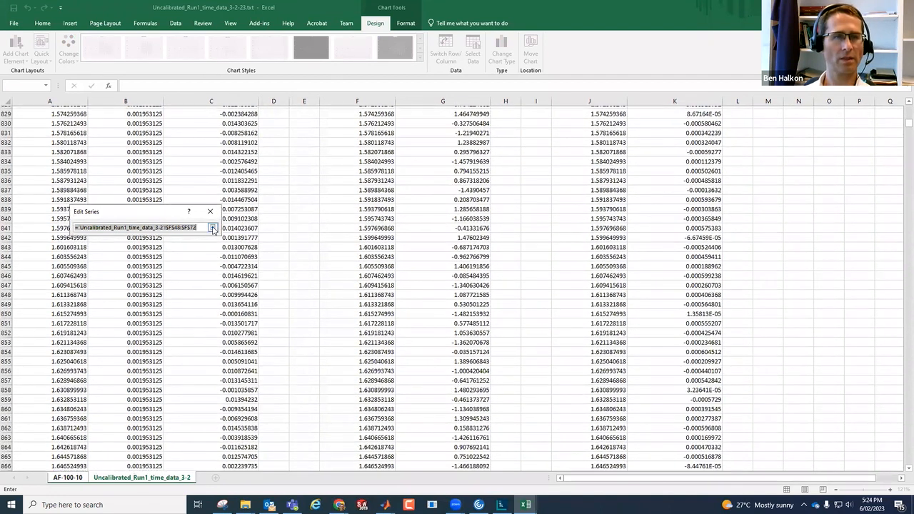
{"action": "left_click", "coordinate": [200, 227]}
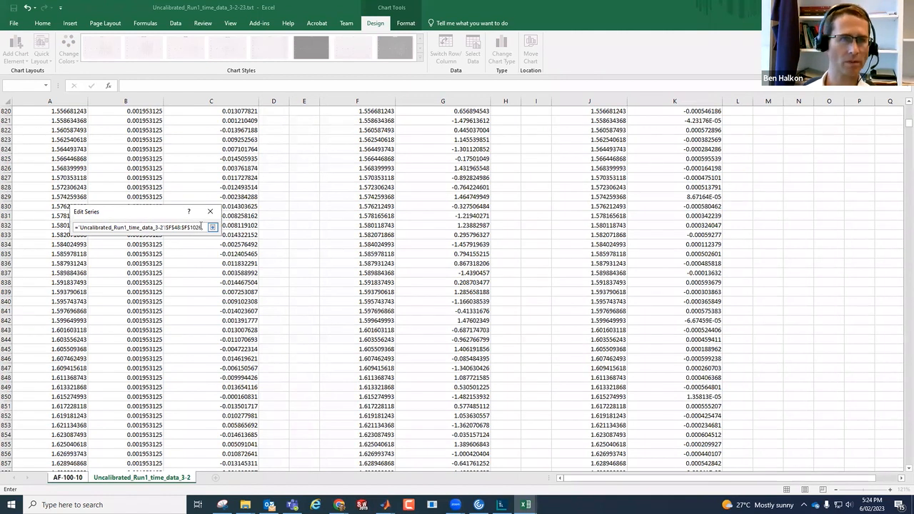
{"action": "left_click", "coordinate": [67, 111]}
{"action": "left_click", "coordinate": [136, 112]}
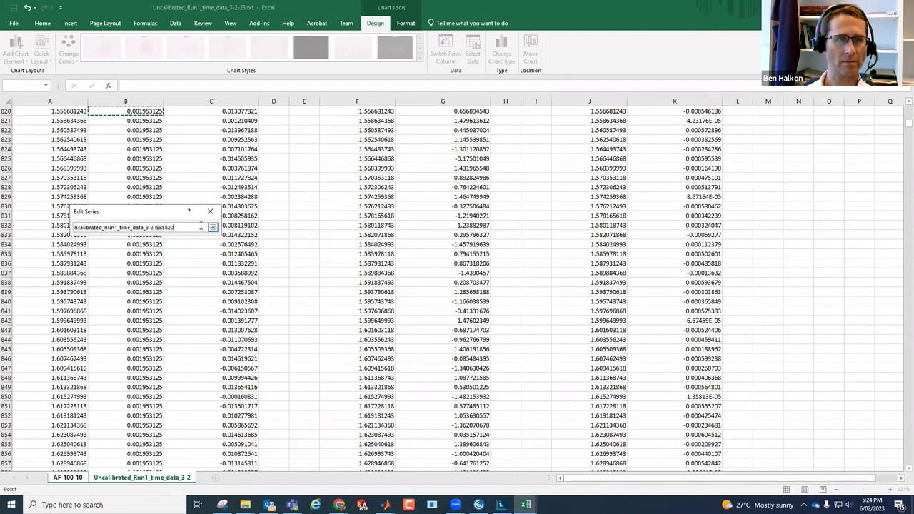
{"action": "key", "text": "Return"}
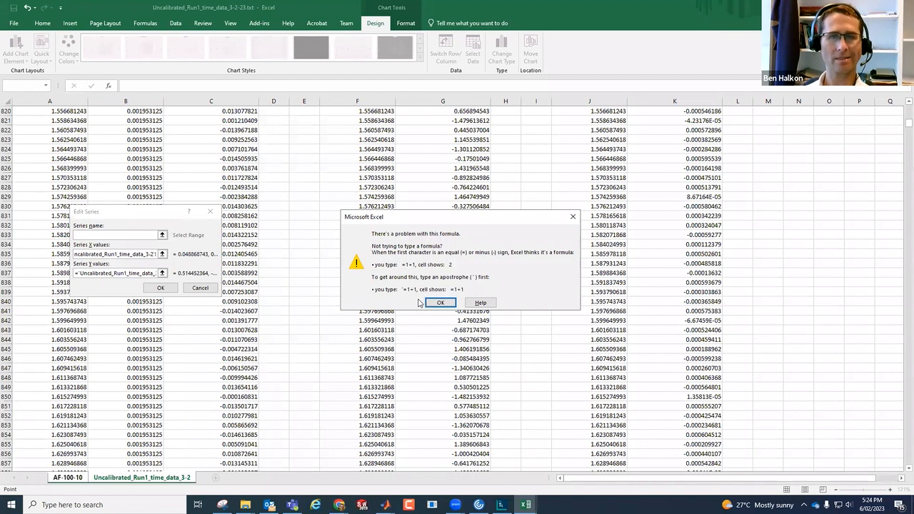
{"action": "left_click", "coordinate": [440, 302]}
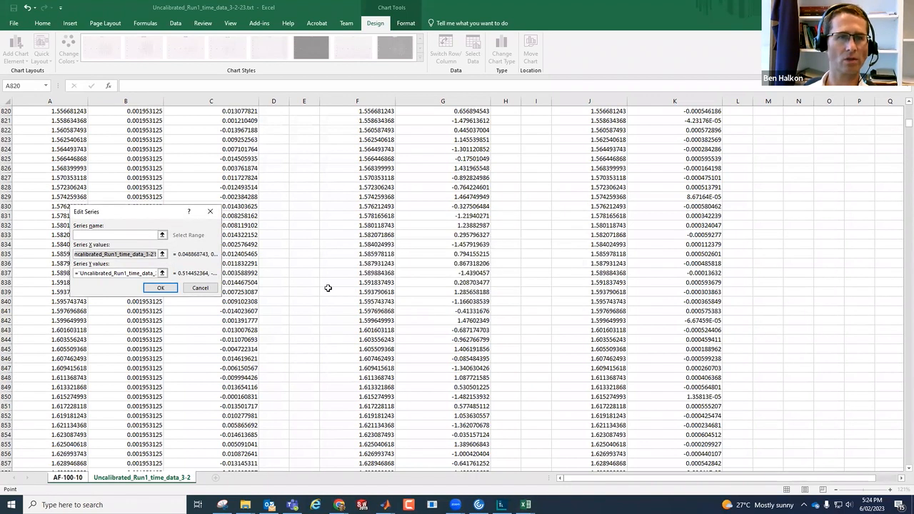
Set both the X values and the Y values of the chart series to the range G48:G1026.
{"action": "left_click", "coordinate": [152, 254]}
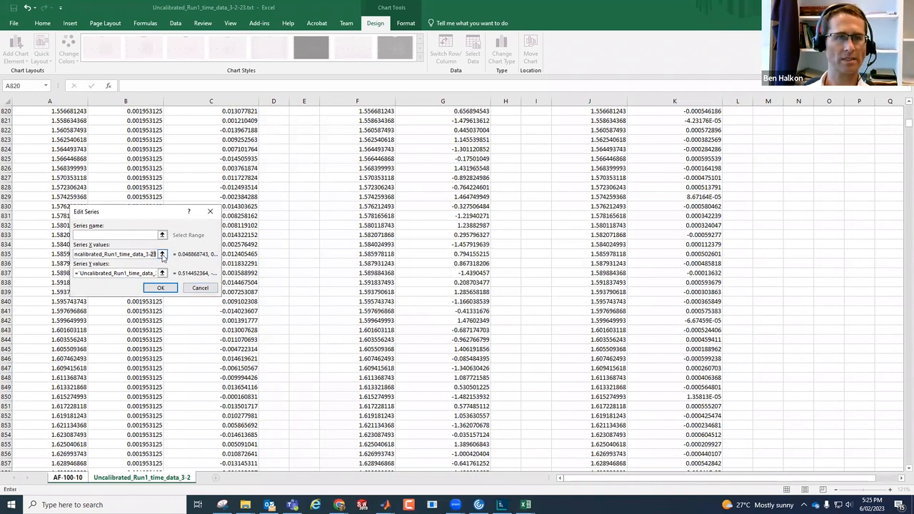
{"action": "left_click", "coordinate": [162, 254]}
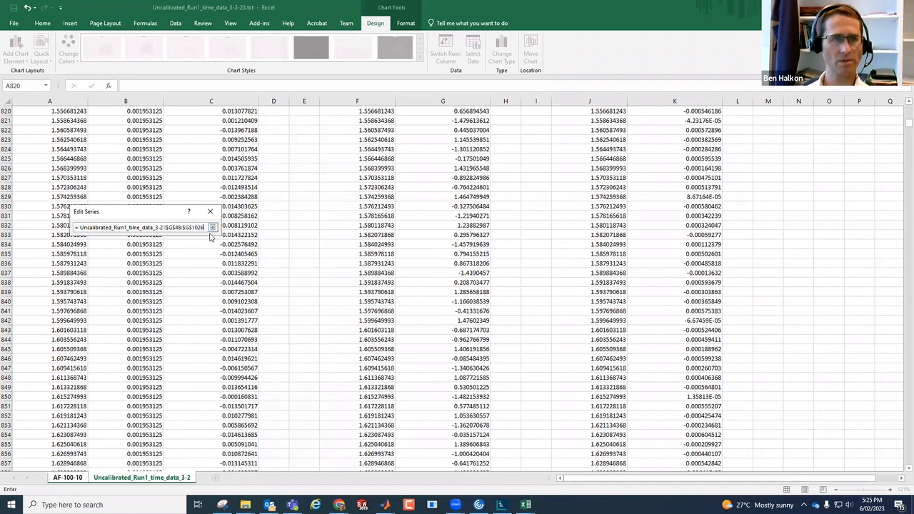
{"action": "left_click", "coordinate": [212, 227]}
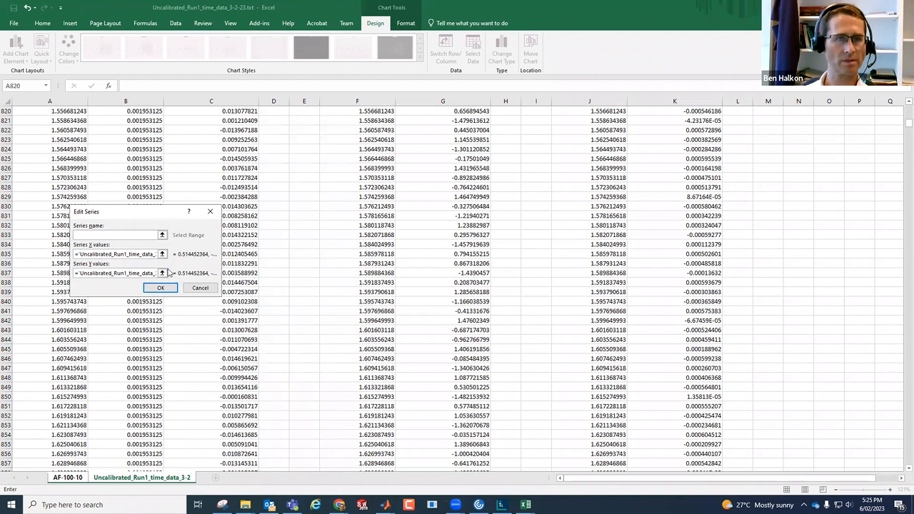
{"action": "left_click", "coordinate": [162, 273]}
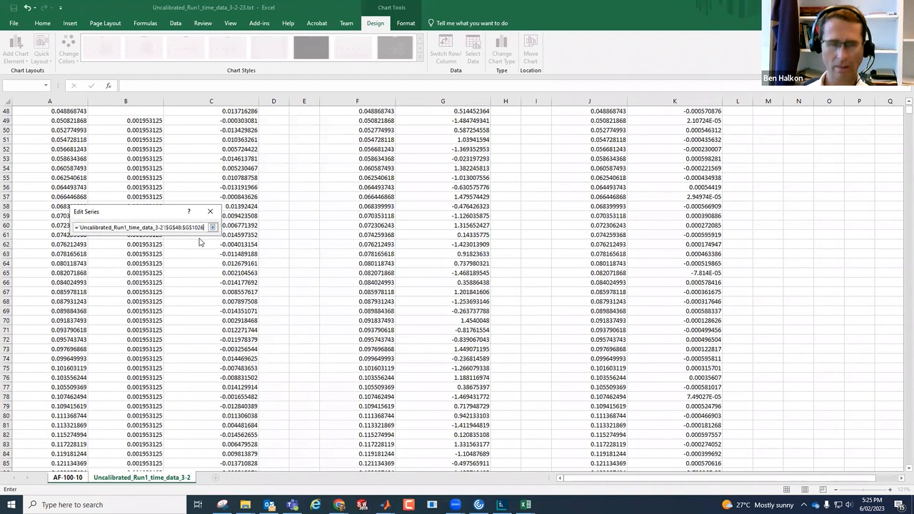
{"action": "key", "text": "Return"}
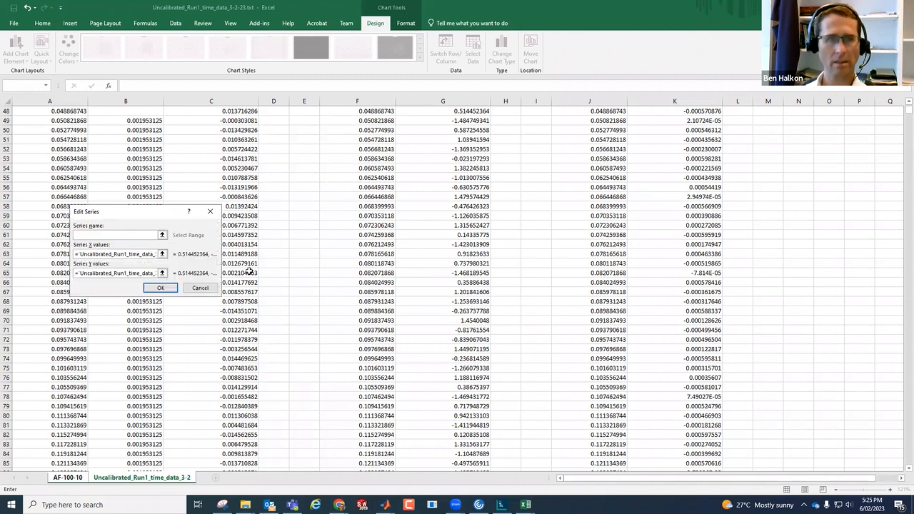
Discard the edited series ranges in the chart's data source.
{"action": "left_click", "coordinate": [161, 288]}
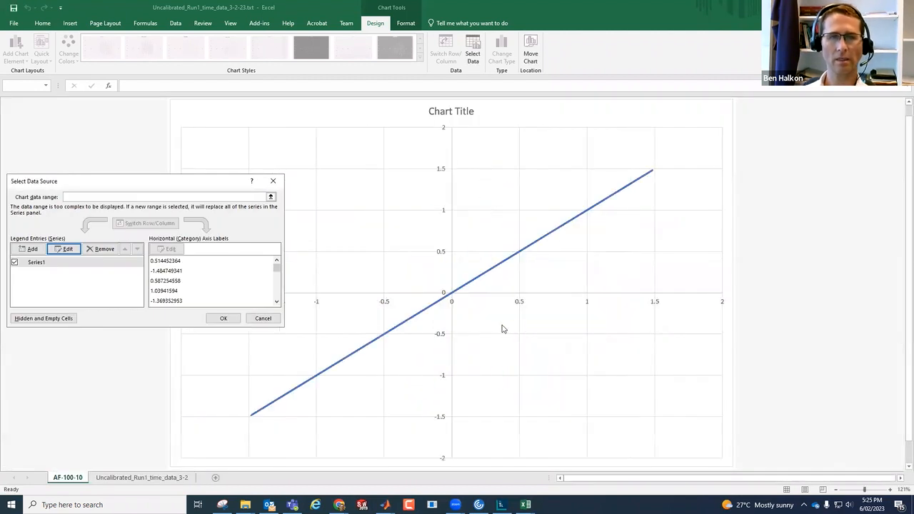
{"action": "left_click", "coordinate": [66, 249]}
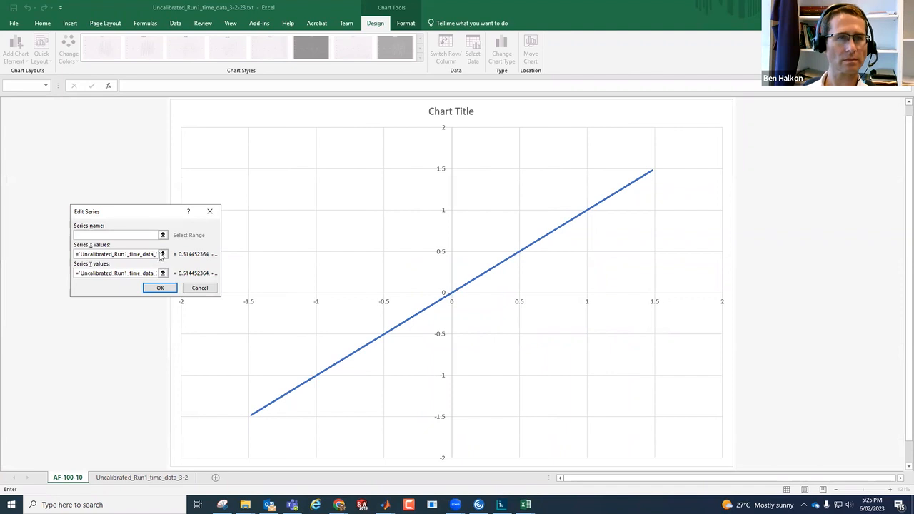
{"action": "left_click", "coordinate": [160, 287]}
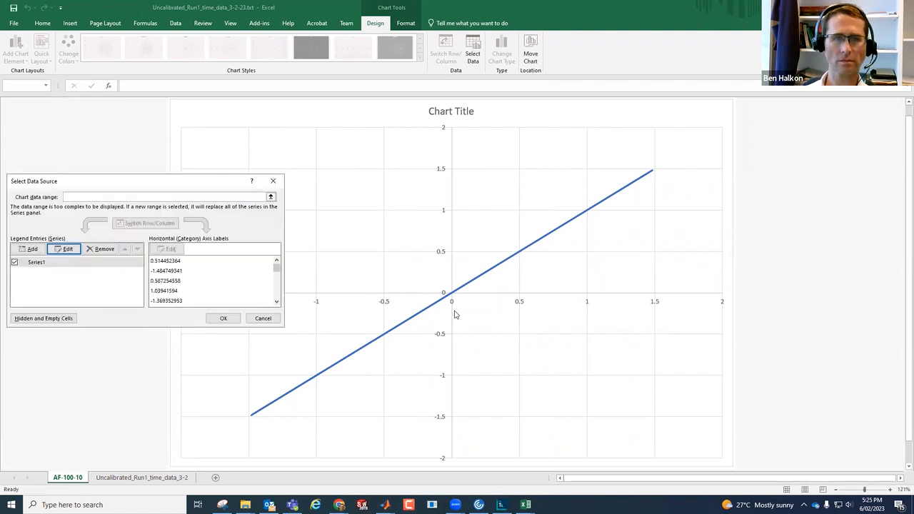
{"action": "left_click", "coordinate": [243, 319]}
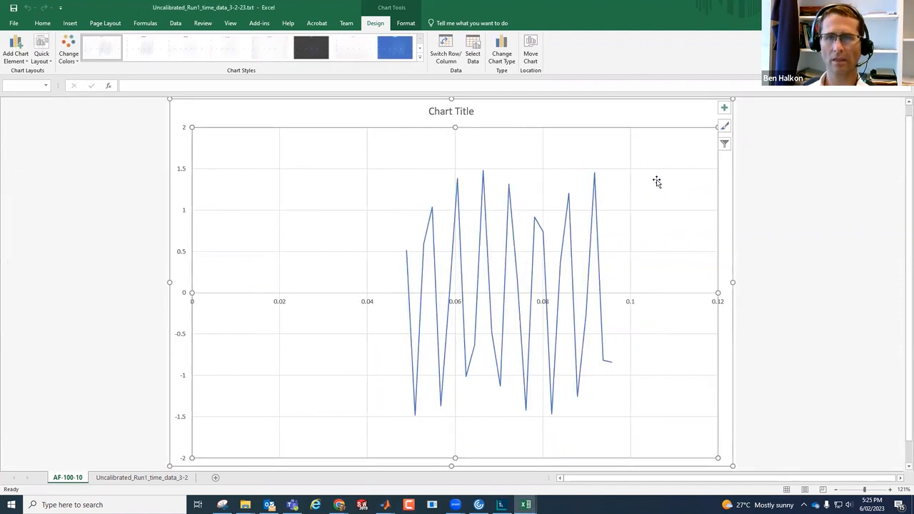
Reopen the chart's data series and extend its X values range to F48:F1026.
{"action": "right_click", "coordinate": [660, 207]}
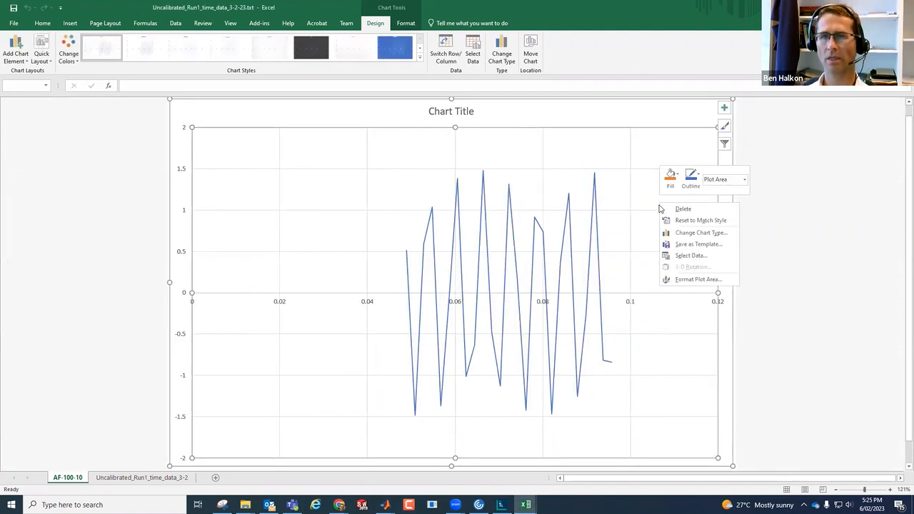
{"action": "left_click", "coordinate": [690, 255]}
{"action": "left_click", "coordinate": [71, 243]}
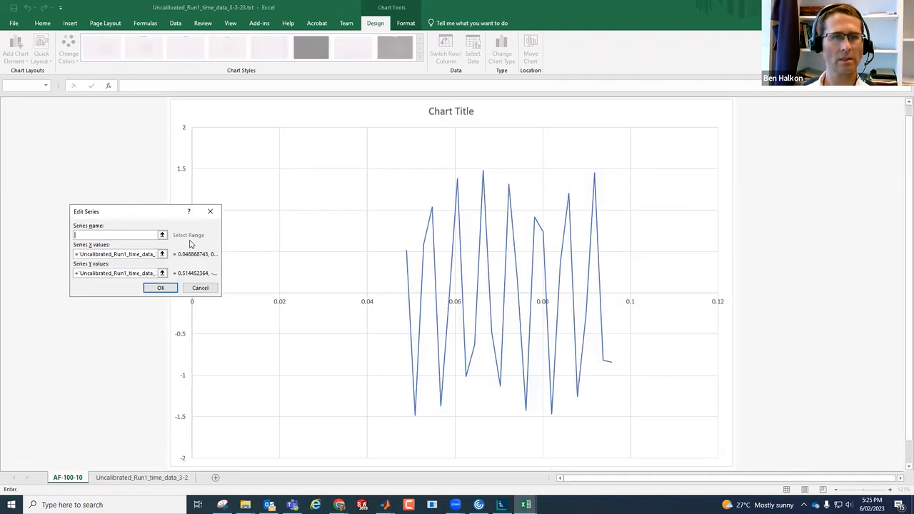
{"action": "left_click", "coordinate": [162, 254]}
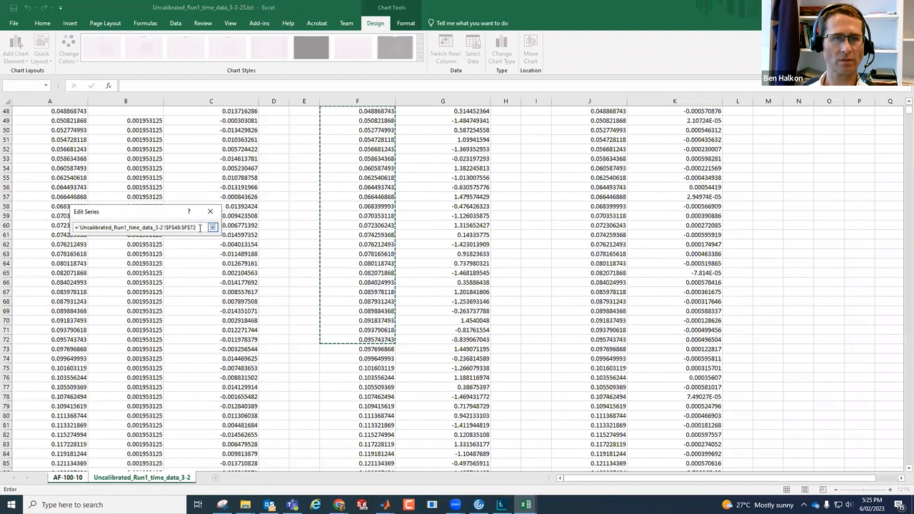
{"action": "key", "text": "BackSpace"}
{"action": "type", "text": "110"}
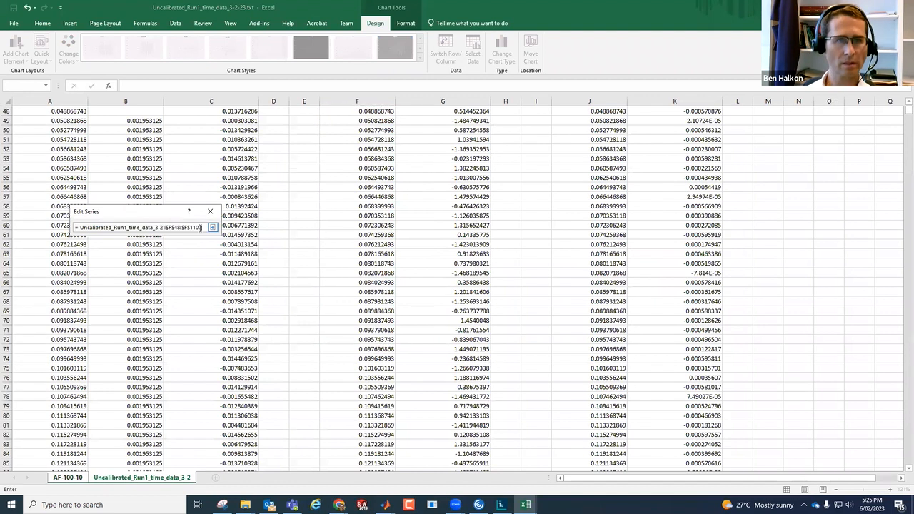
{"action": "key", "text": "BackSpace"}
{"action": "key", "text": "BackSpace"}
{"action": "type", "text": "02"}
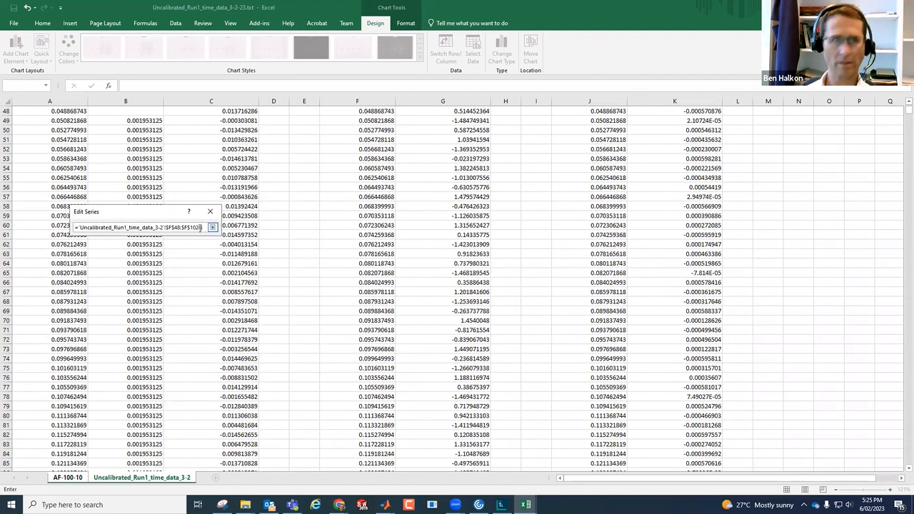
{"action": "left_click", "coordinate": [212, 227]}
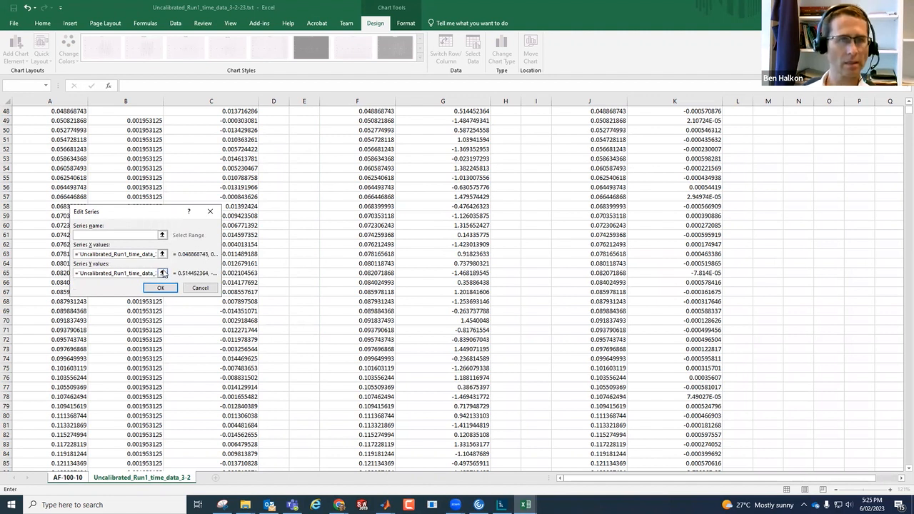
Extend the series Y values range to G48:G1026 and apply the new data source to the chart.
{"action": "left_click", "coordinate": [163, 274]}
{"action": "left_click", "coordinate": [201, 228]}
{"action": "key", "text": "BackSpace"}
{"action": "key", "text": "Return"}
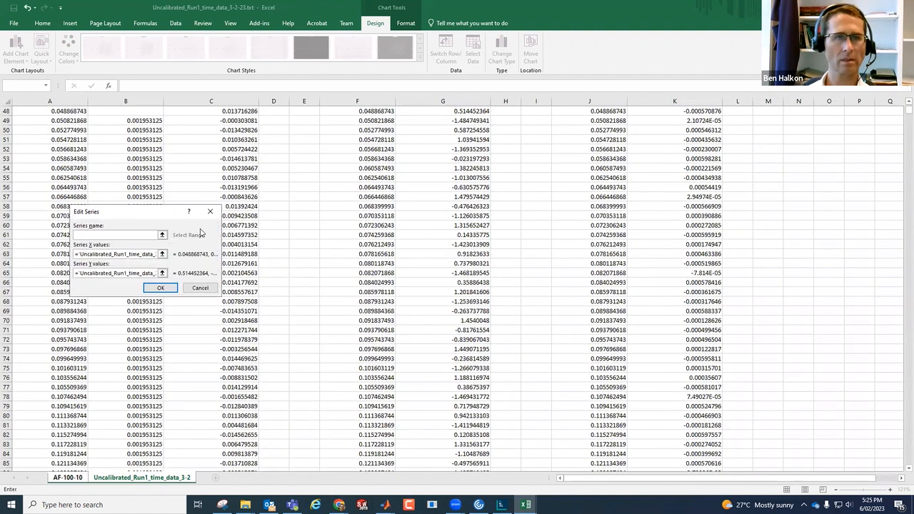
{"action": "left_click", "coordinate": [160, 289]}
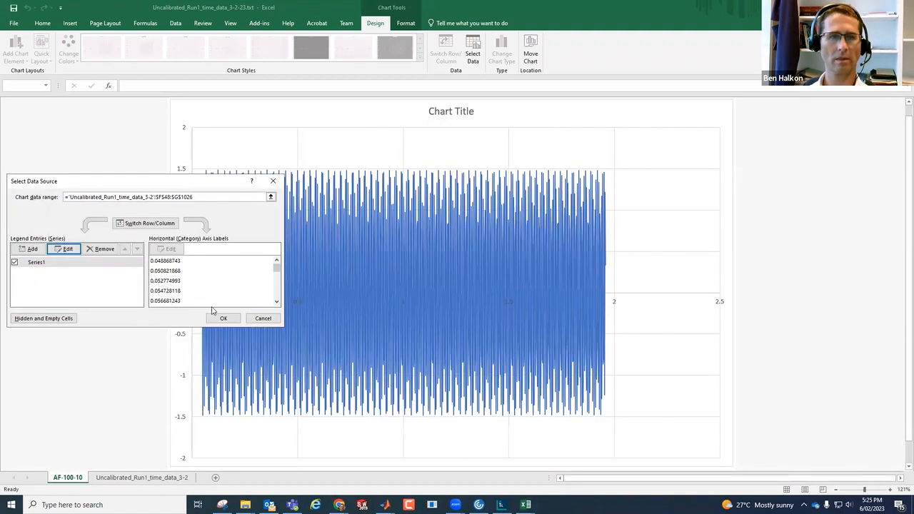
{"action": "left_click", "coordinate": [222, 318]}
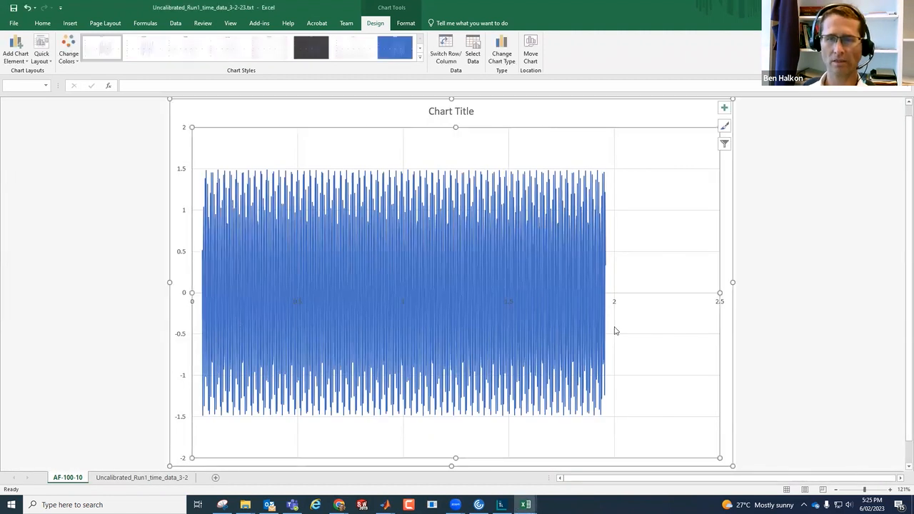
Set the maximum bound of the chart's horizontal axis to 1.0.
{"action": "double_click", "coordinate": [718, 303]}
{"action": "left_click", "coordinate": [859, 199]}
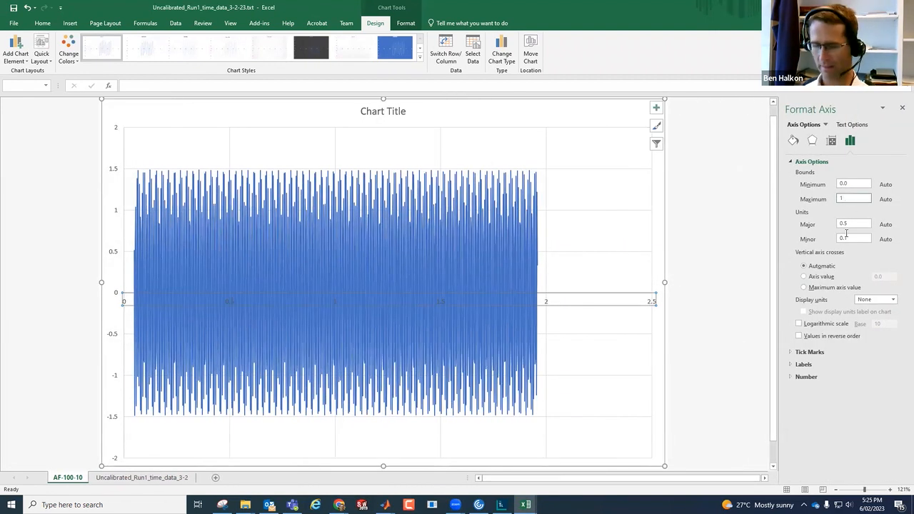
{"action": "type", "text": "1"}
{"action": "key", "text": "Return"}
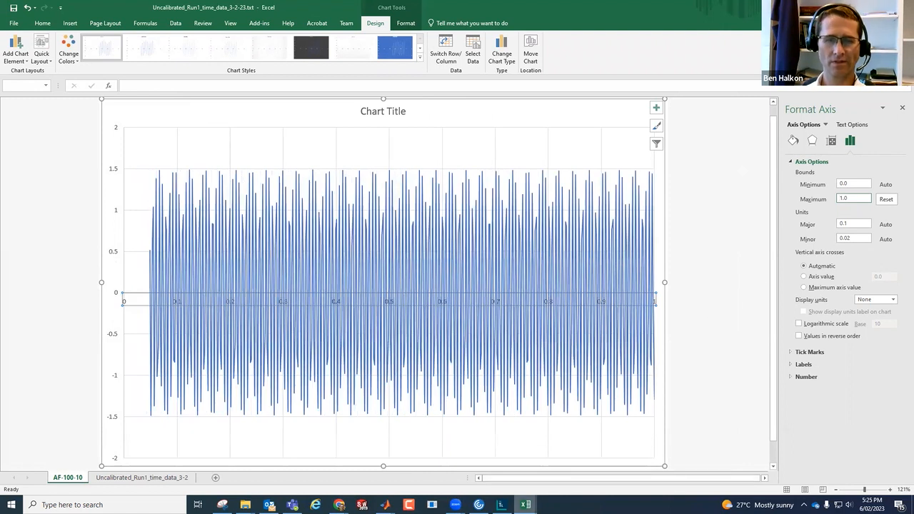
{"action": "mouse_move", "coordinate": [524, 504]}
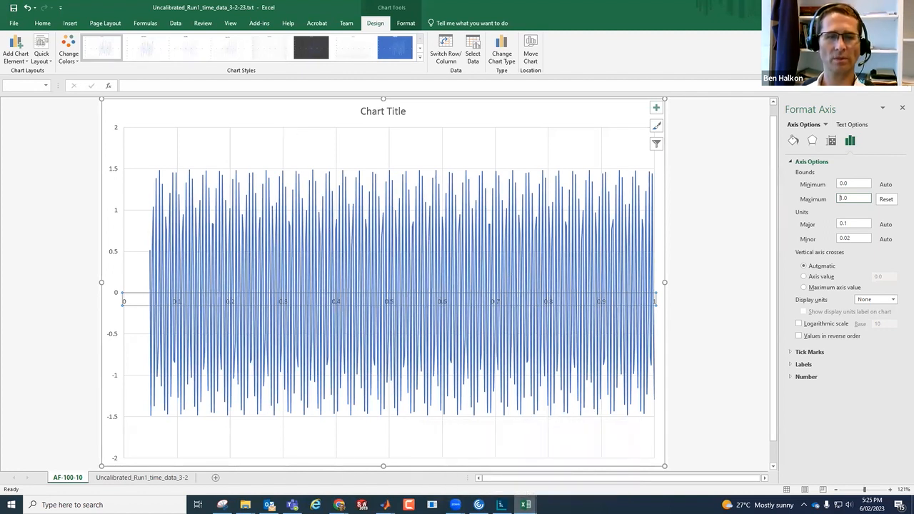
{"action": "left_click", "coordinate": [456, 505]}
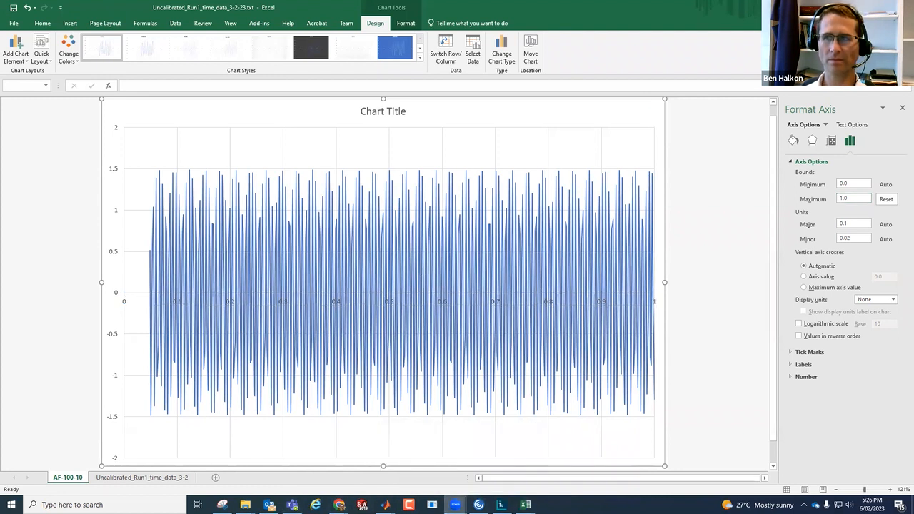